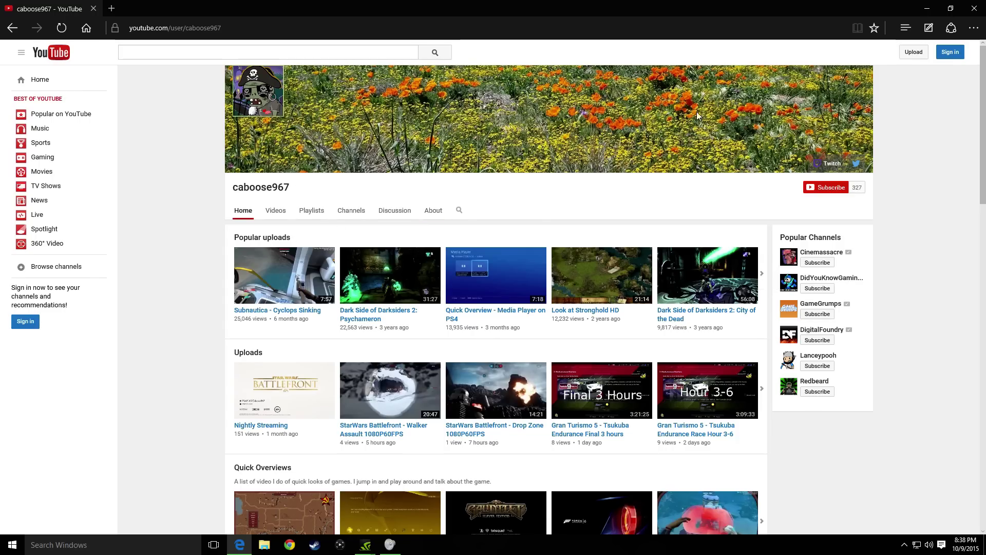
scroll(177, 218, down, 1)
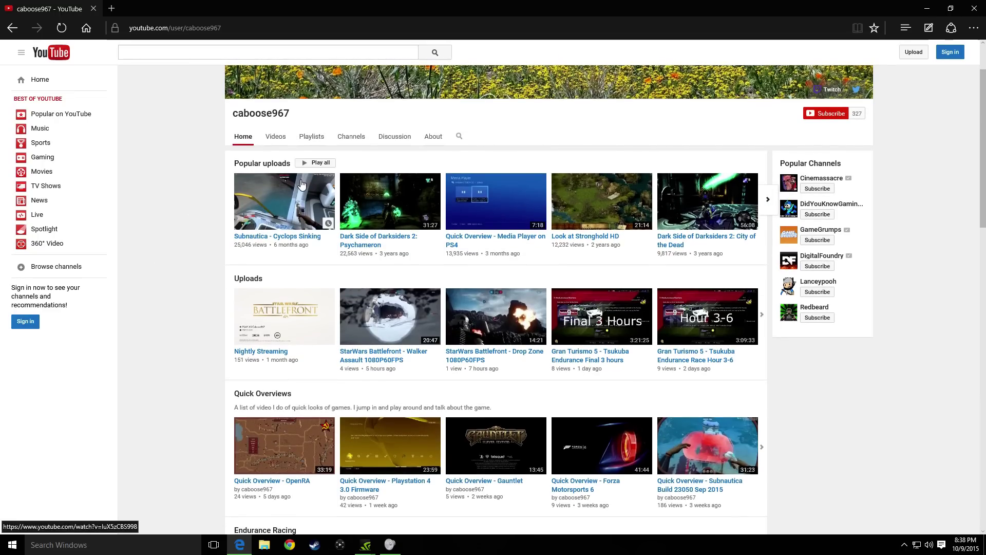
Reload the channel home and open the Media Player on PS4 video in a new tab, paused and muted.
click(308, 206)
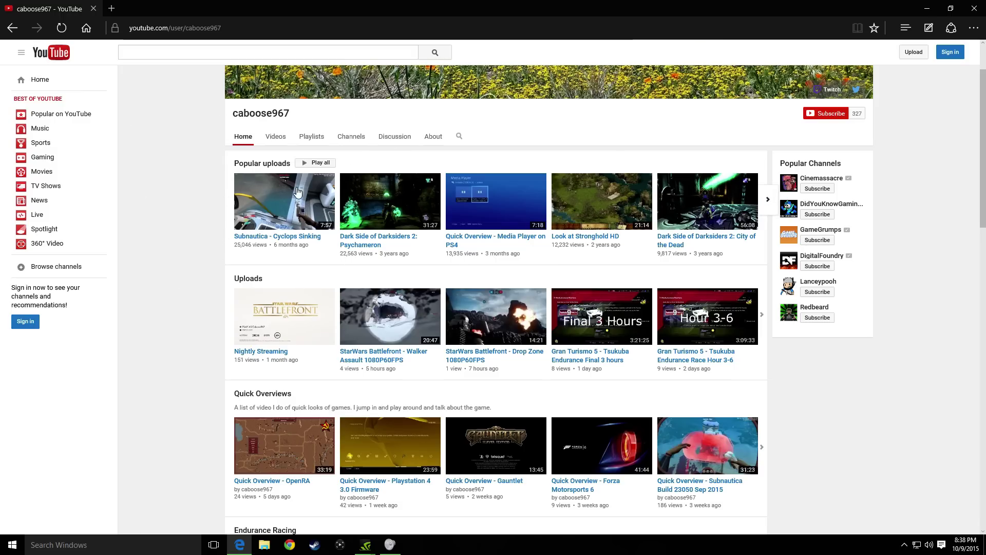
scroll(182, 223, down, 1)
scroll(182, 222, down, 3)
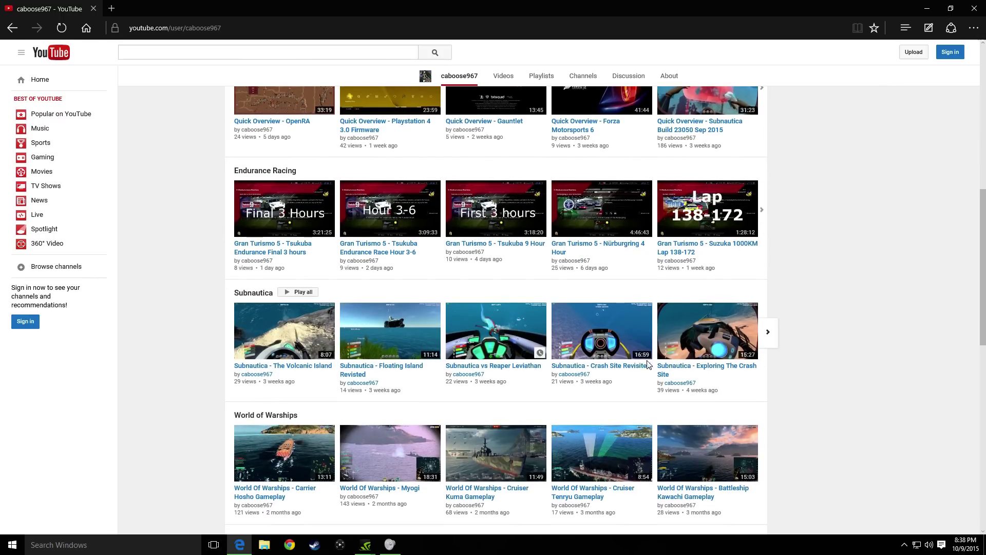
scroll(186, 432, down, 2)
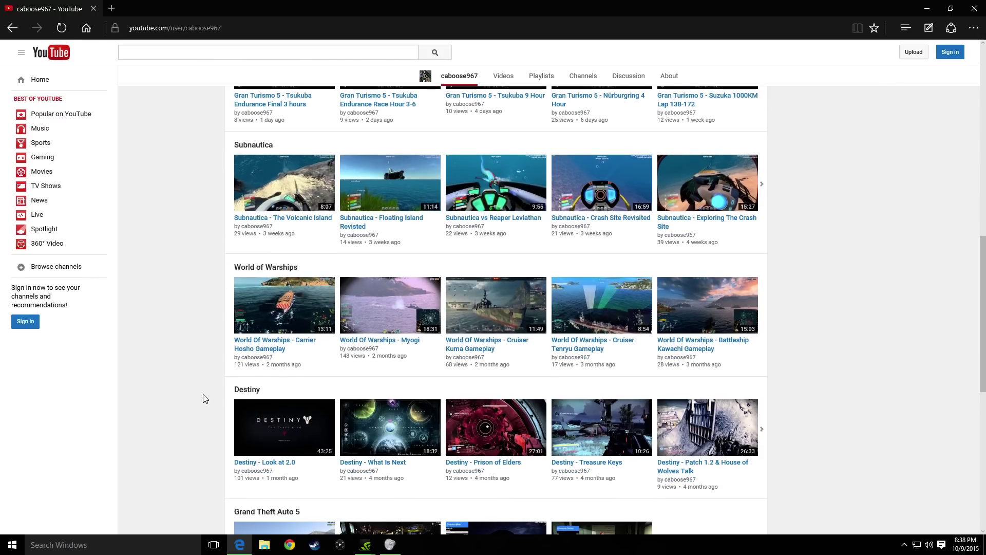
scroll(205, 399, down, 2)
scroll(209, 395, up, 1)
scroll(218, 387, down, 2)
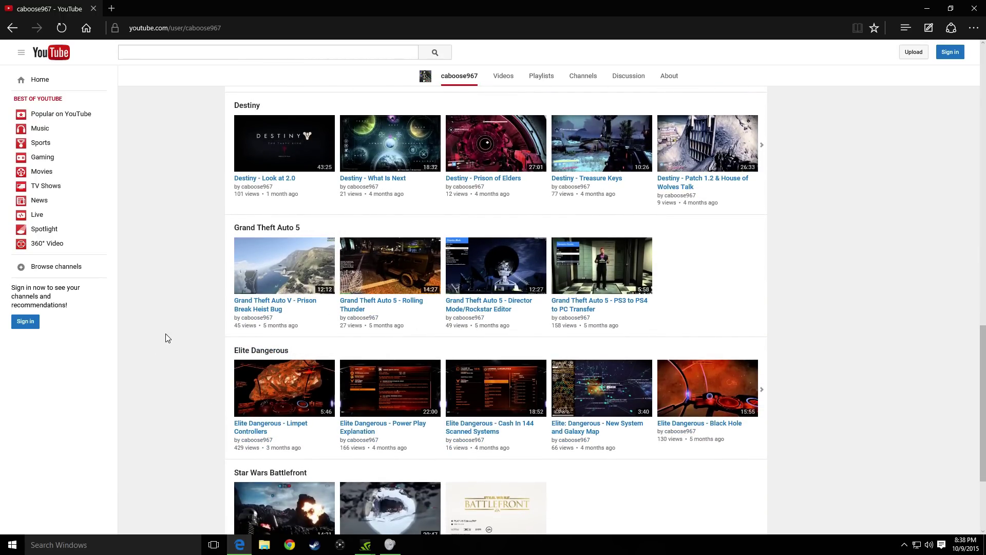
scroll(171, 330, up, 3)
scroll(172, 330, up, 2)
scroll(172, 331, up, 2)
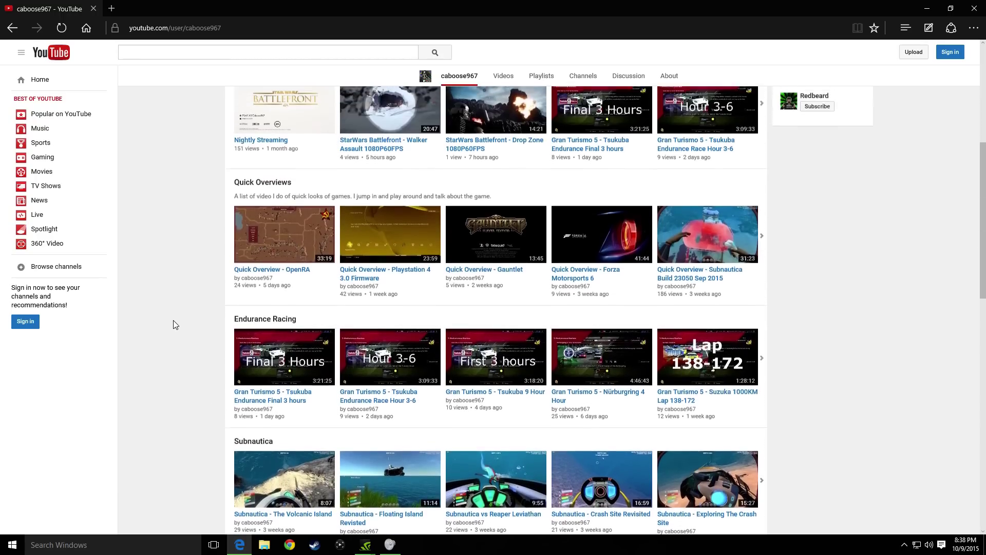
scroll(173, 323, up, 1)
scroll(178, 308, up, 2)
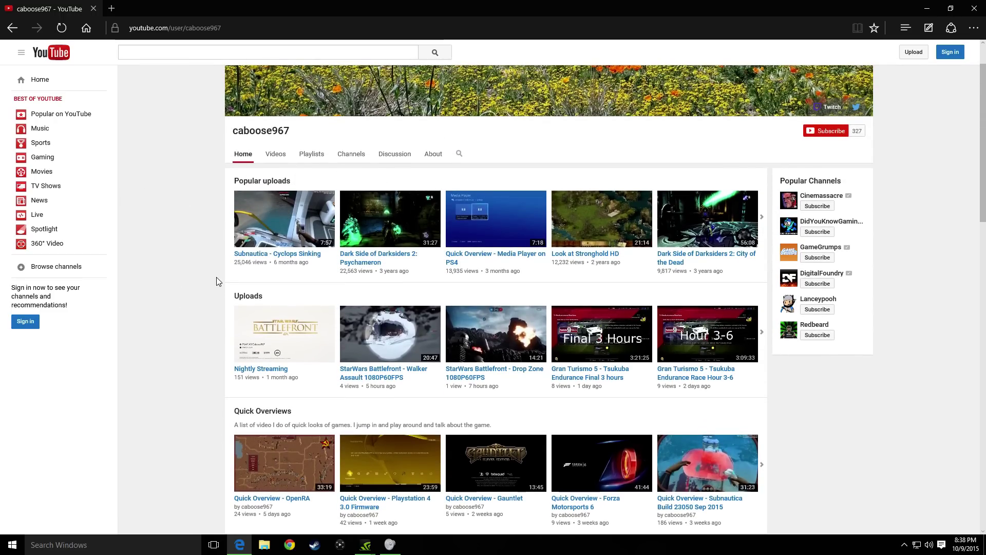
middle_click(496, 259)
click(154, 8)
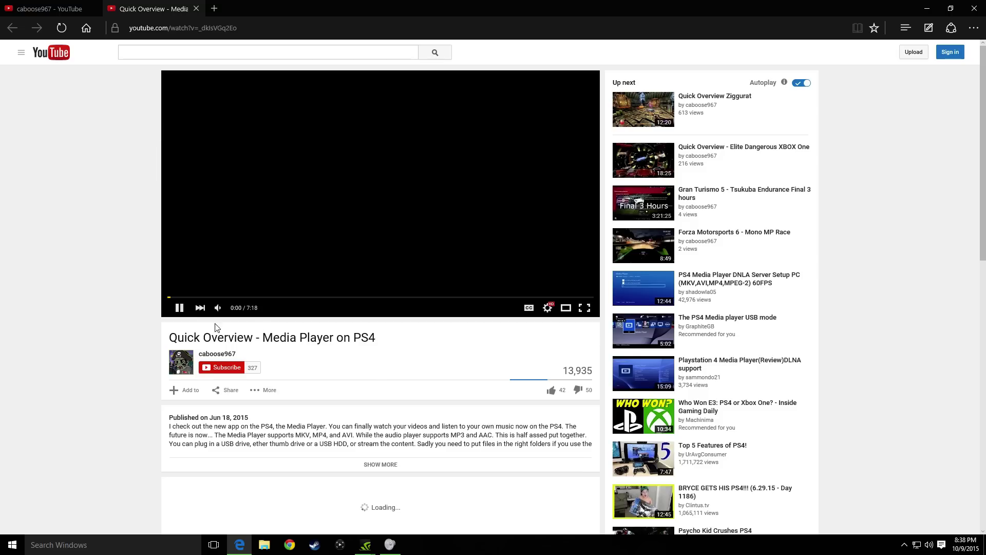
click(217, 307)
click(179, 307)
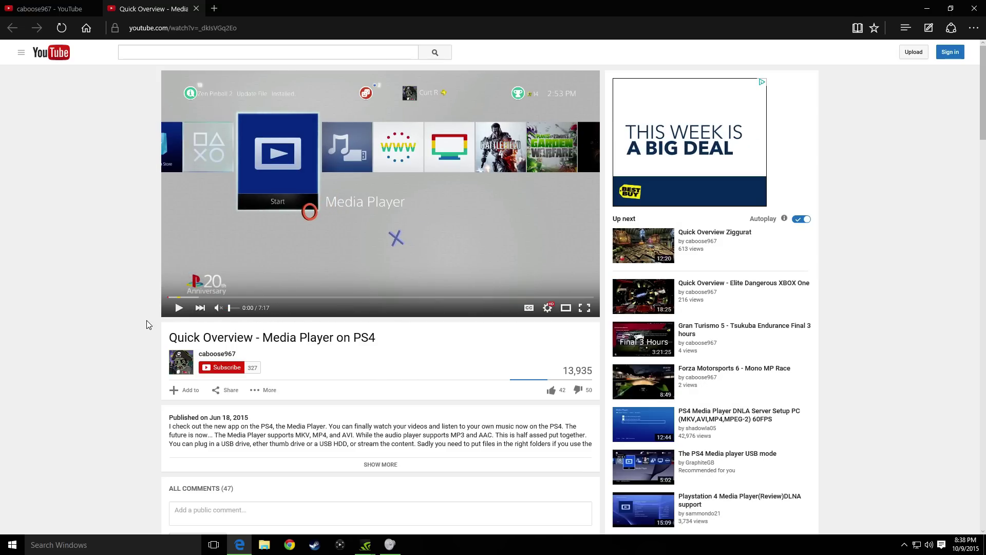
scroll(147, 325, down, 3)
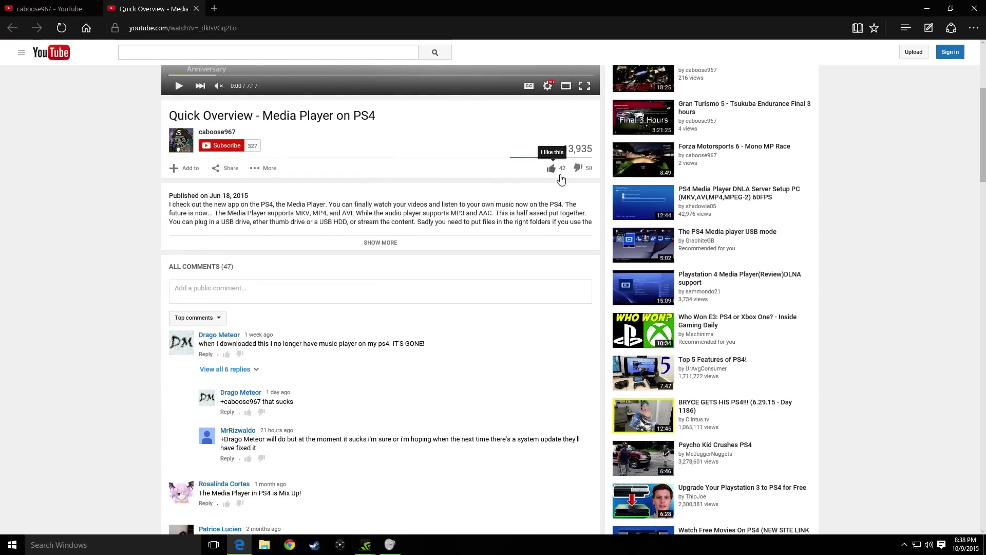
Expand the video's full description, then close the PlayStation blog article and the video tab.
click(381, 242)
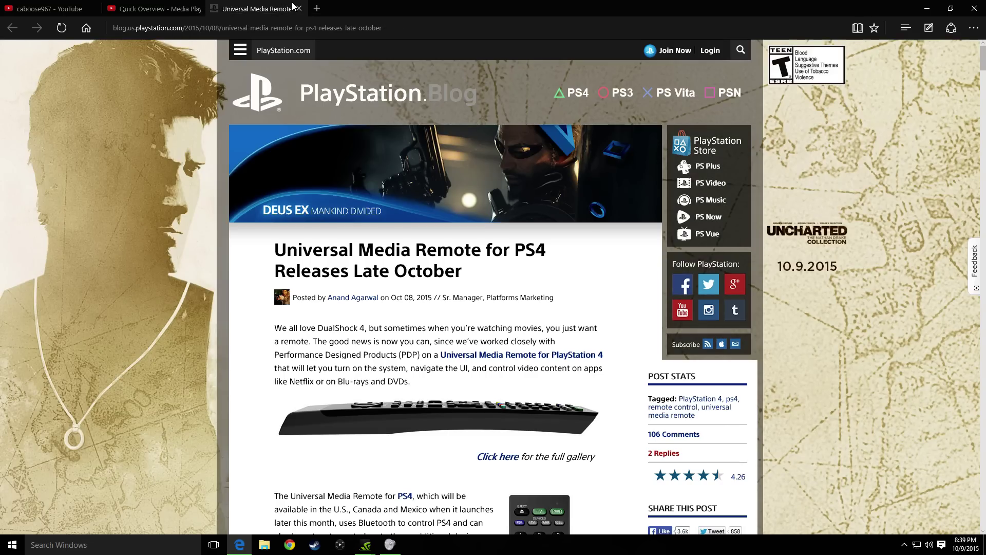
click(298, 8)
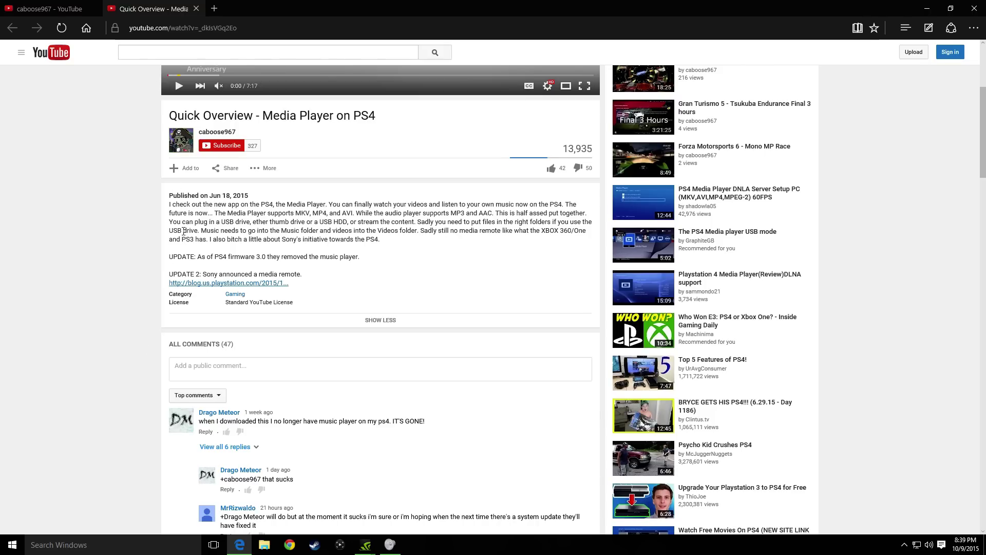
scroll(169, 262, down, 3)
scroll(239, 272, up, 3)
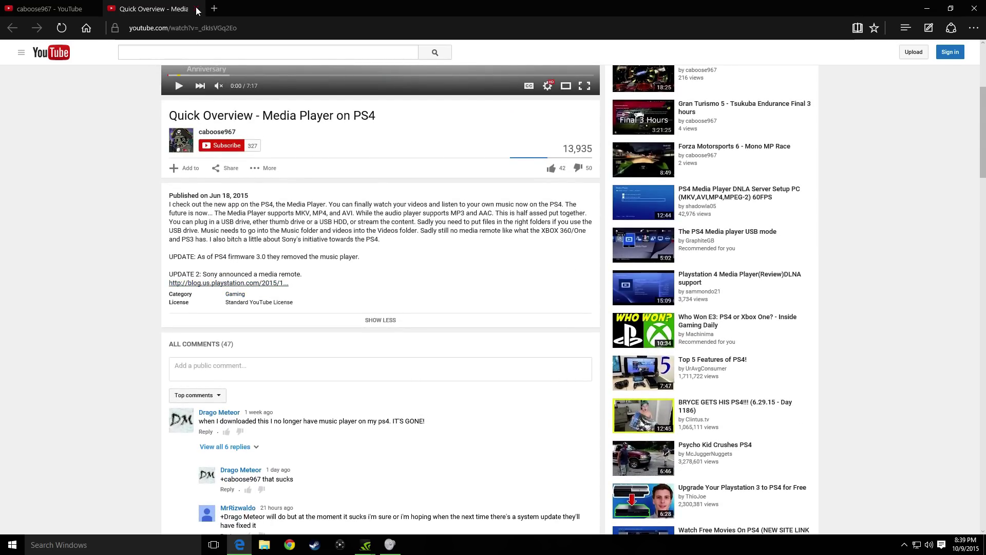
click(197, 9)
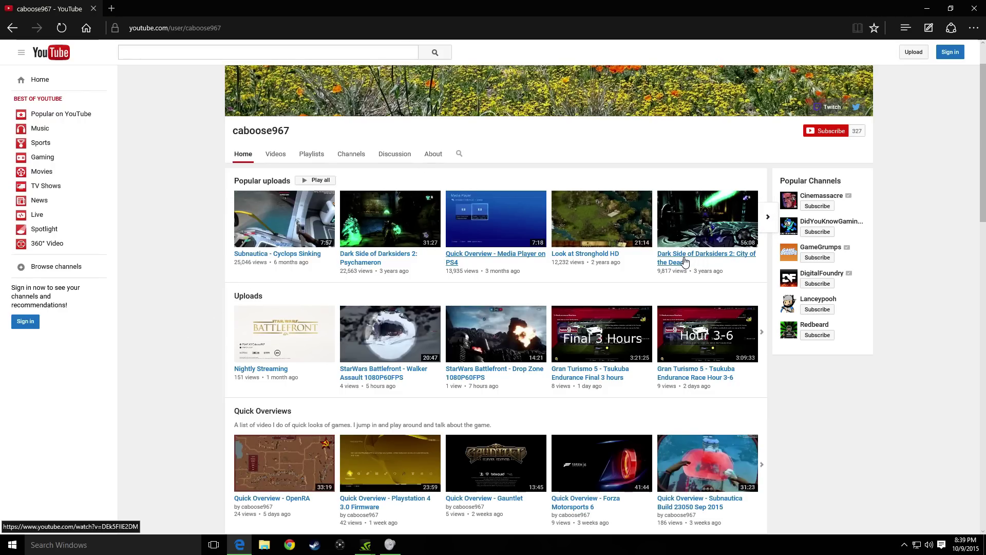
Page Popular uploads forward and step the Endurance Racing shelf two pages on, one back.
click(770, 222)
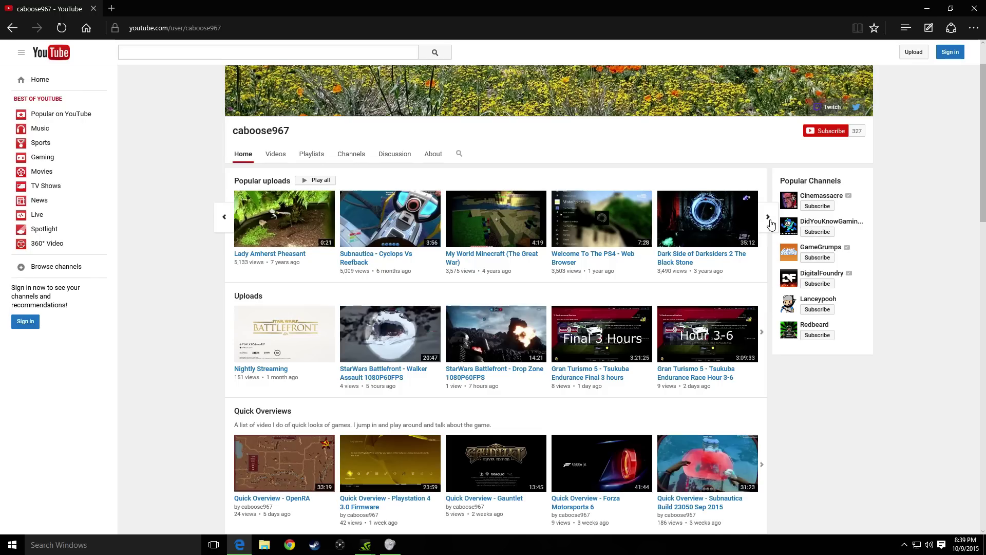
mouse_move(248, 296)
scroll(187, 283, down, 1)
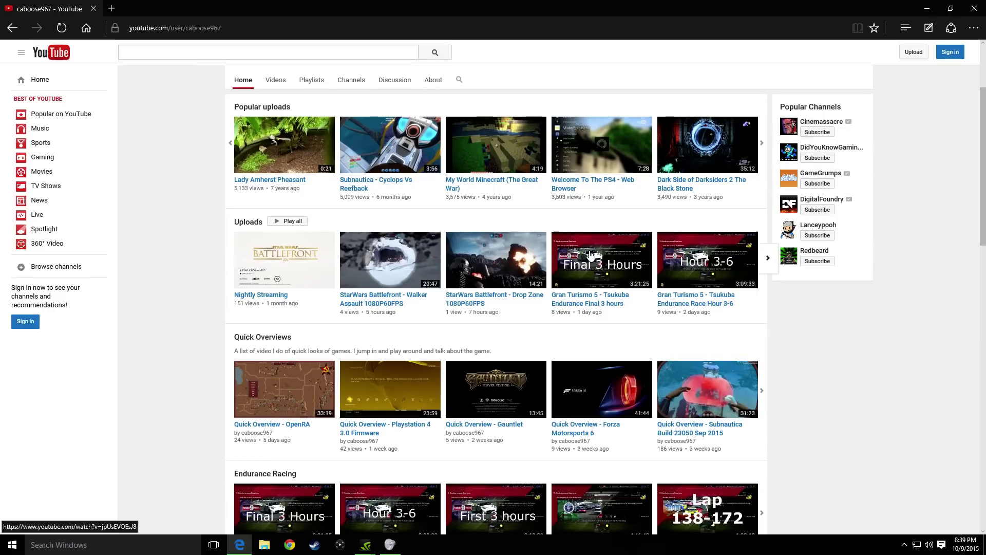
scroll(300, 336, up, 2)
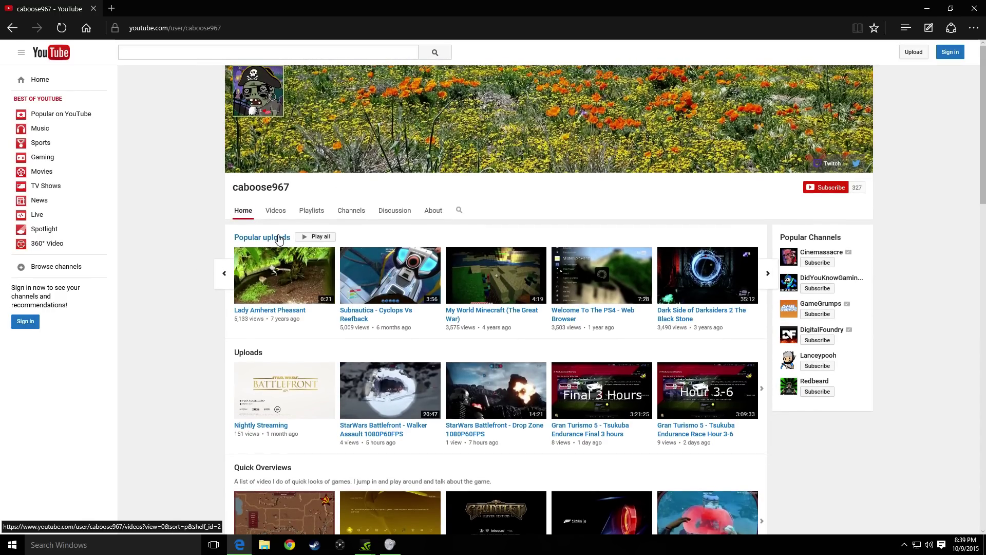
scroll(279, 240, down, 1)
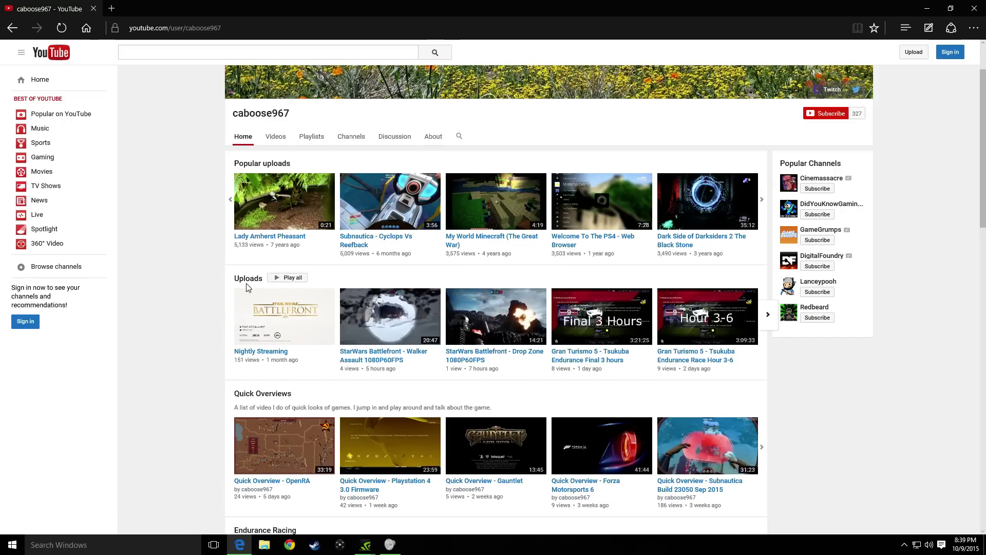
scroll(193, 232, down, 3)
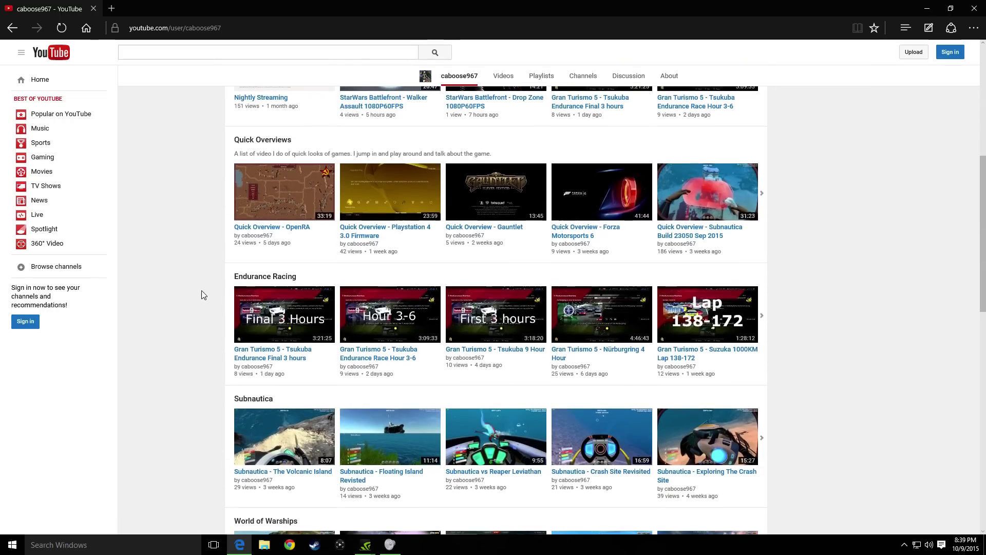
scroll(174, 269, down, 1)
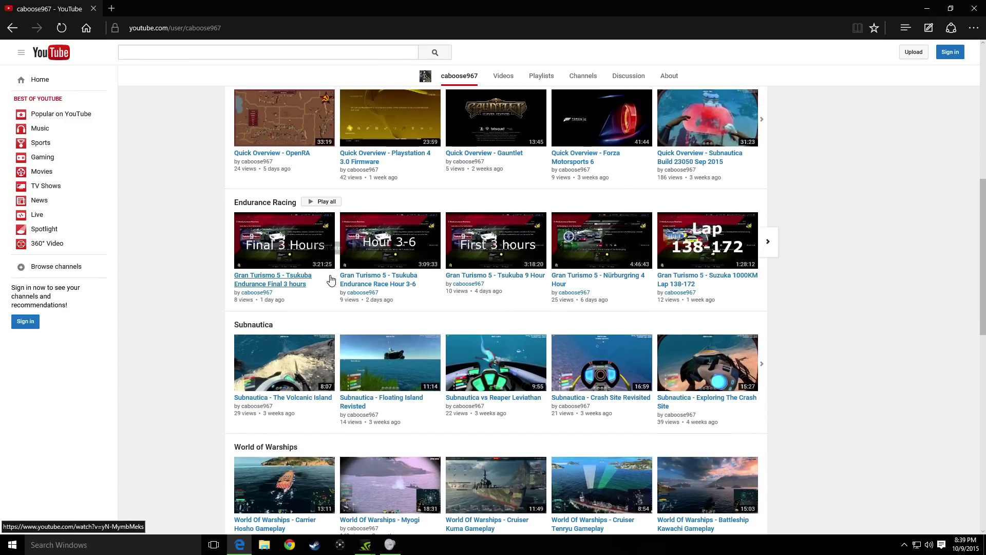
mouse_move(781, 221)
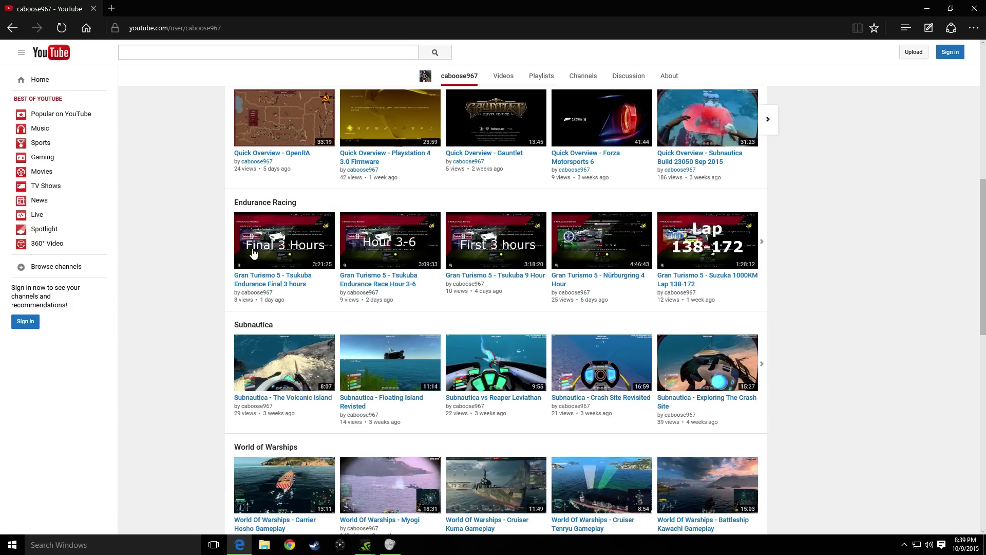
mouse_move(708, 240)
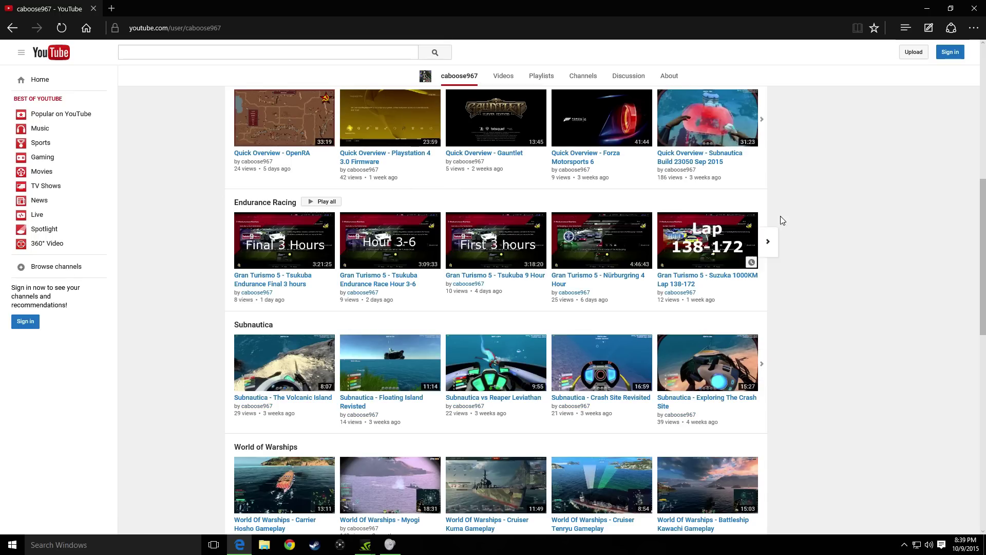
click(768, 242)
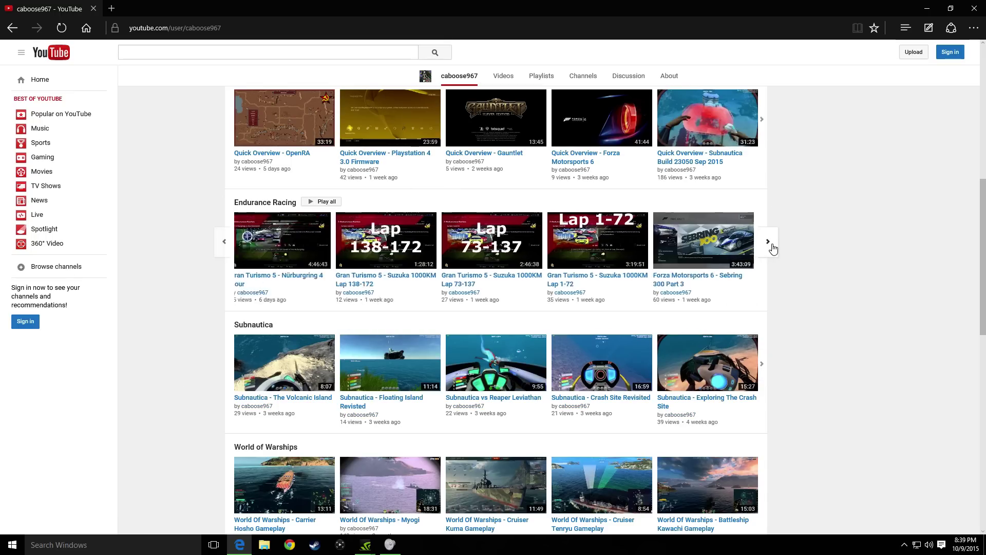
click(770, 242)
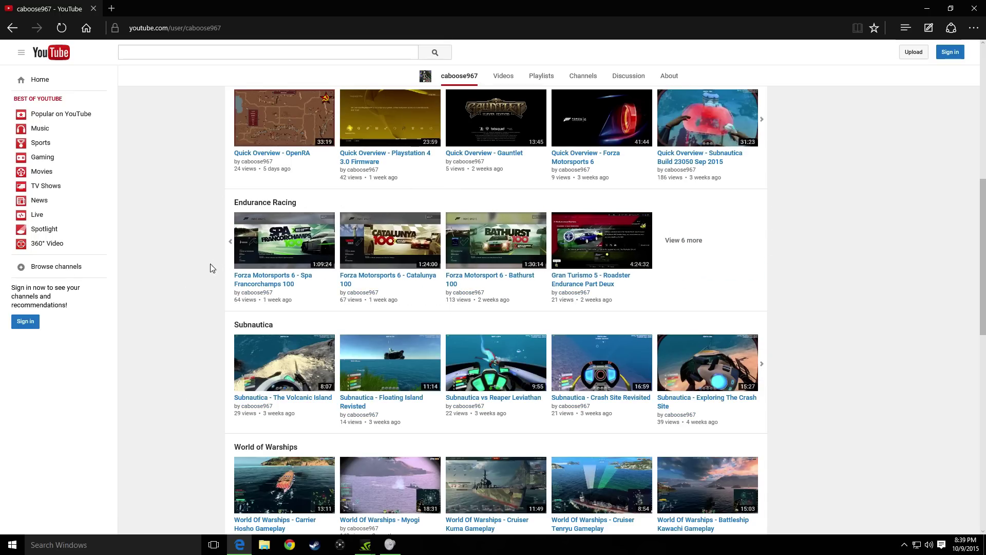
click(226, 245)
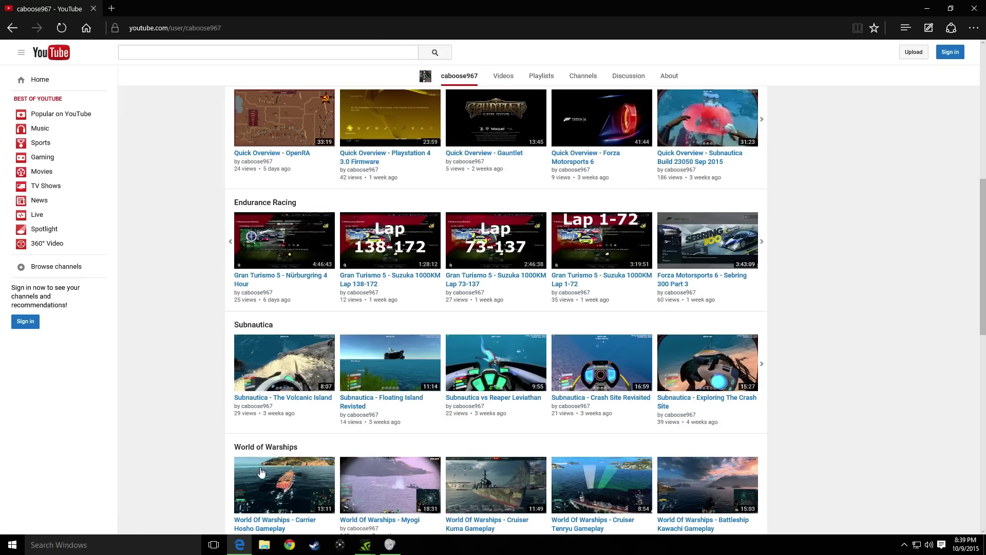
Open the Gran Turismo 5 Nürburgring 4 Hour stream in a new tab, playing with the overlay ad dismissed.
middle_click(260, 278)
click(129, 5)
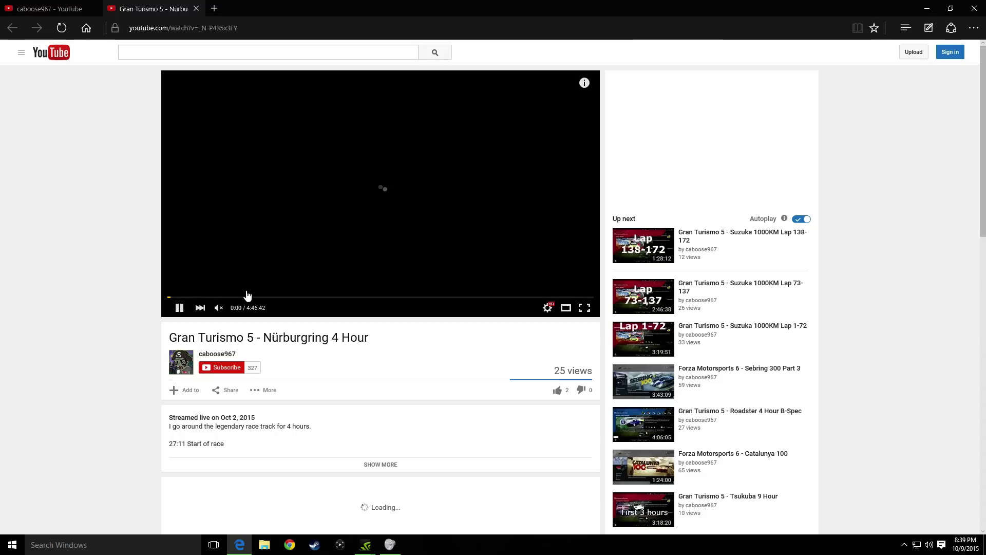
click(274, 299)
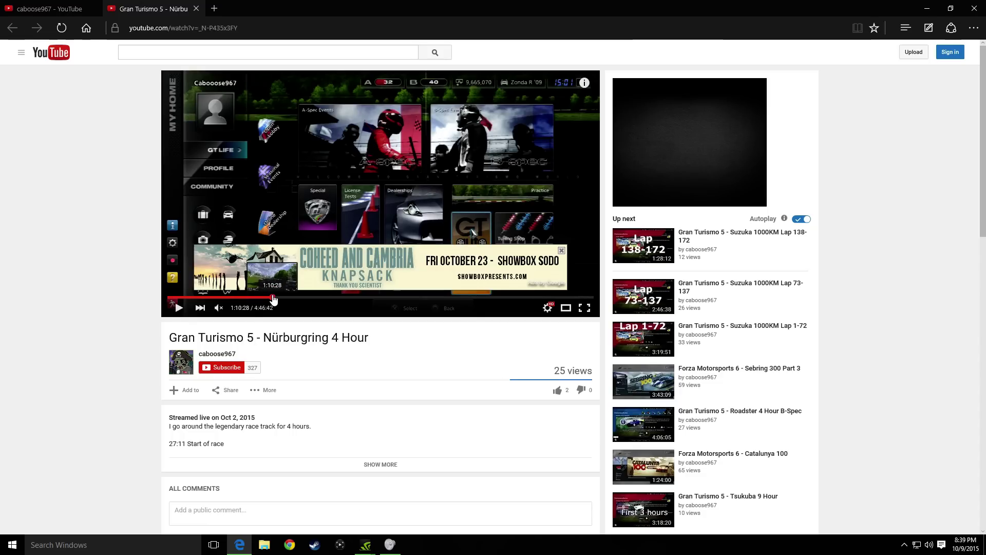
click(561, 250)
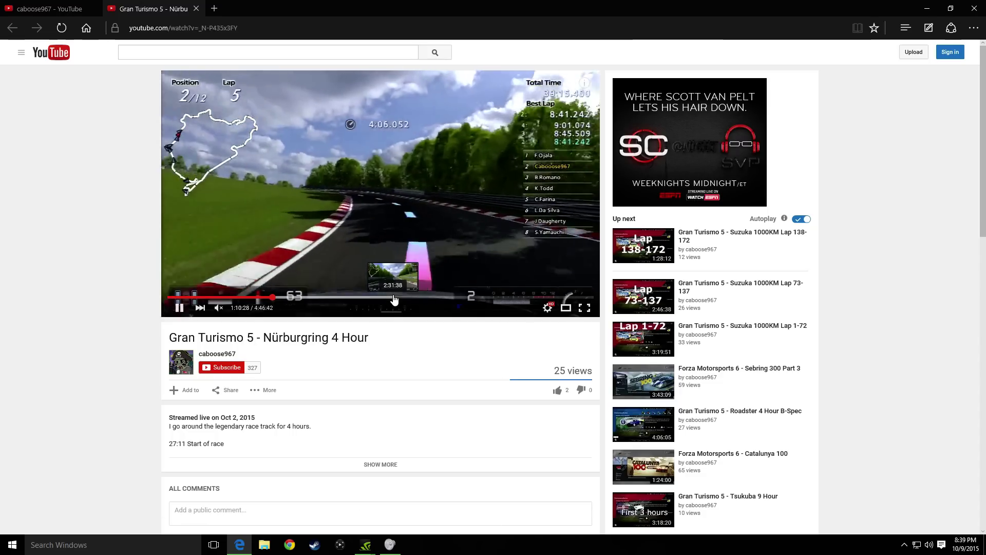
Seek the stream forward to about 2:30, then 3:32, then roughly four hours in.
click(392, 300)
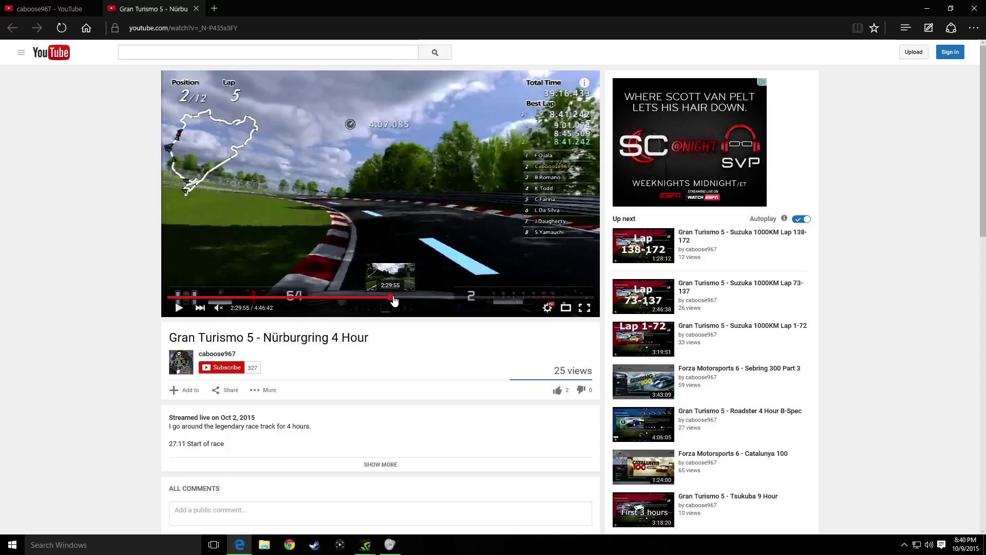
click(484, 297)
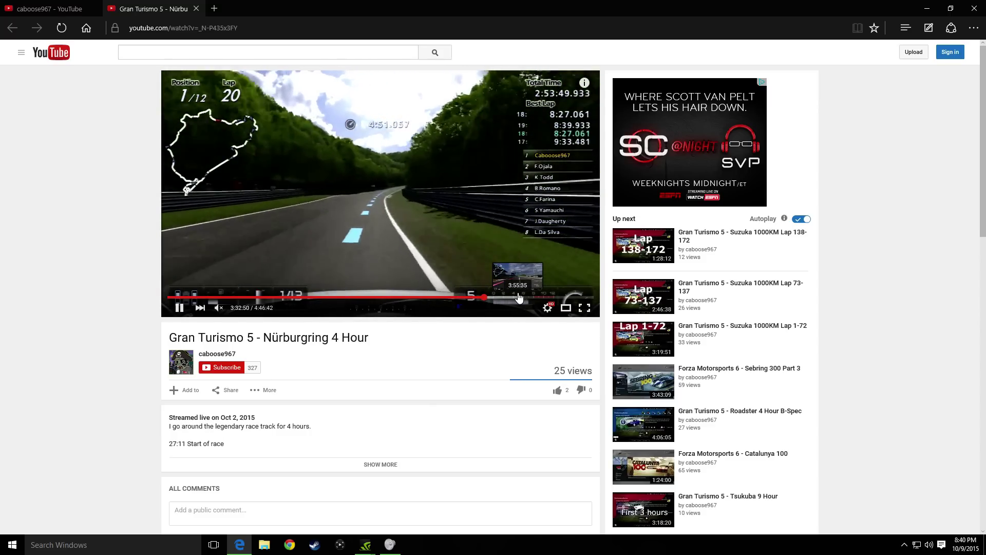
click(524, 297)
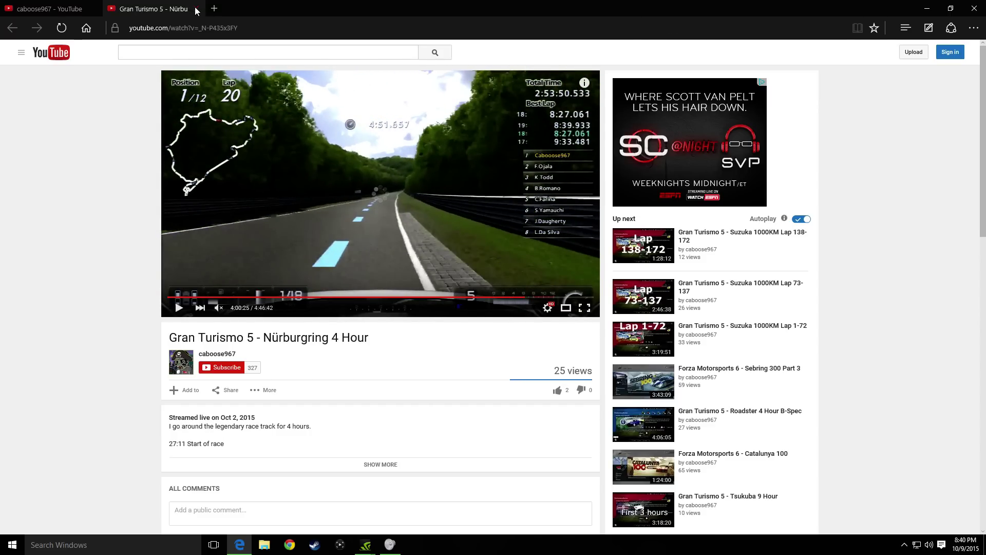
Close the video tab and page the Destiny shelf on to later videos like Lag In Crucible.
click(196, 8)
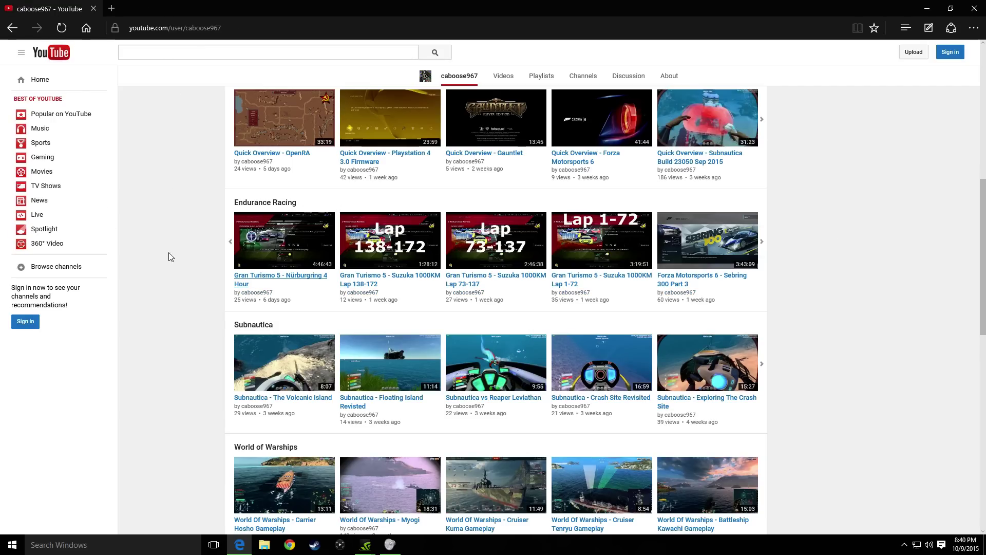
scroll(149, 248, down, 1)
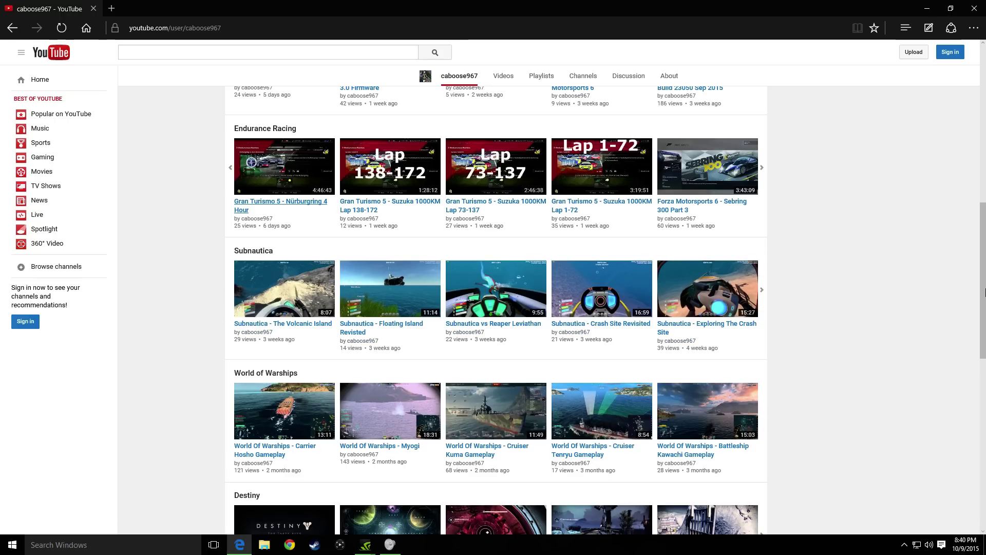
mouse_move(350, 271)
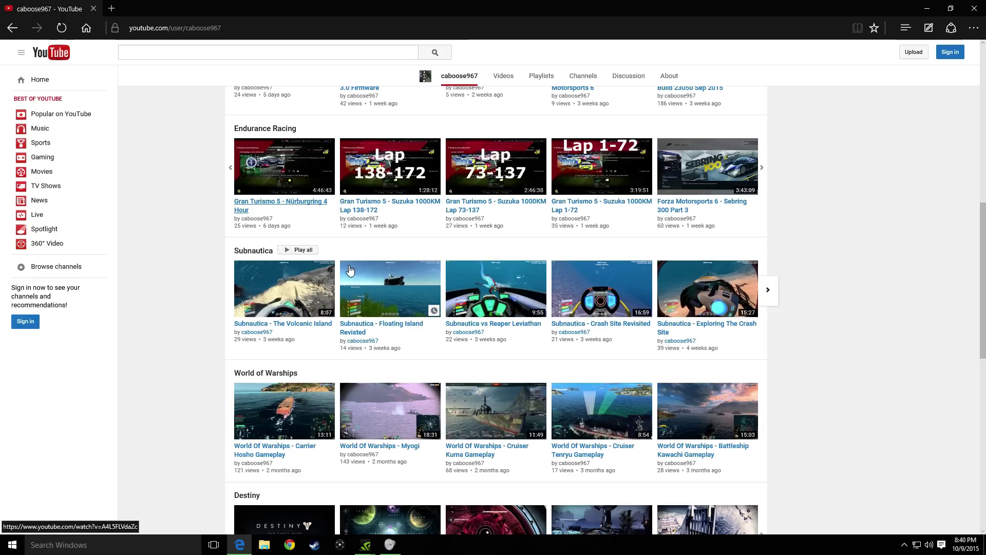
scroll(157, 290, down, 3)
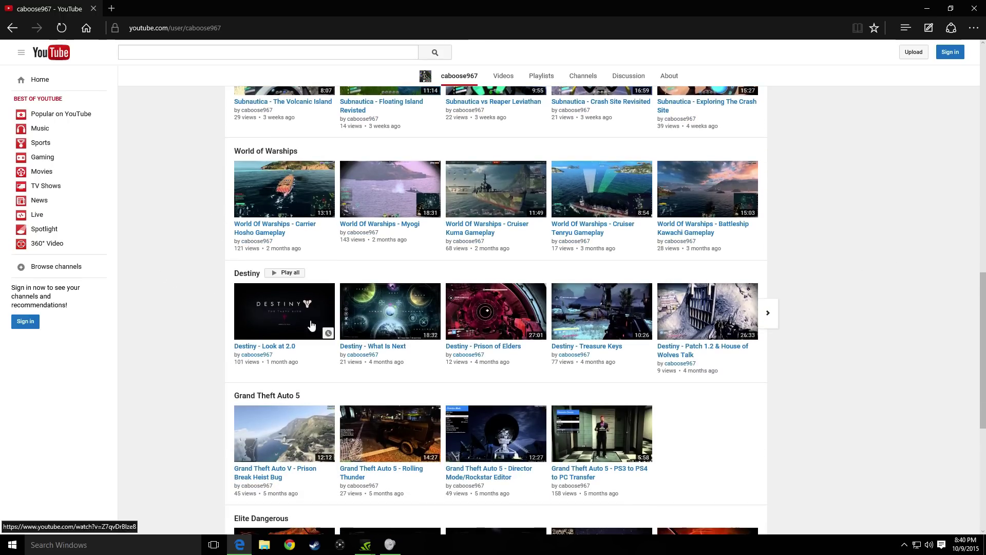
scroll(88, 355, down, 2)
scroll(188, 381, down, 2)
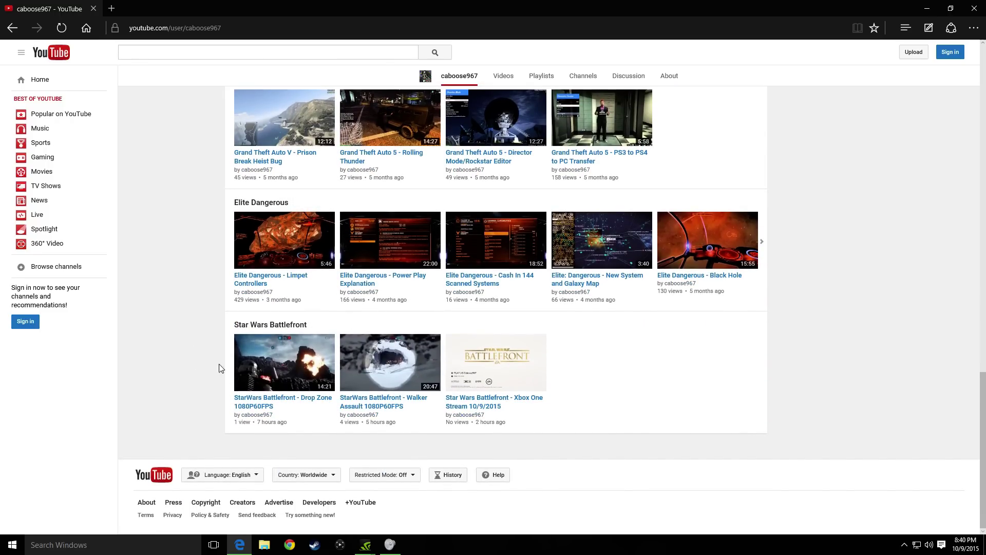
scroll(198, 370, up, 2)
scroll(198, 368, up, 9)
scroll(194, 377, down, 3)
scroll(195, 374, down, 7)
scroll(199, 354, up, 9)
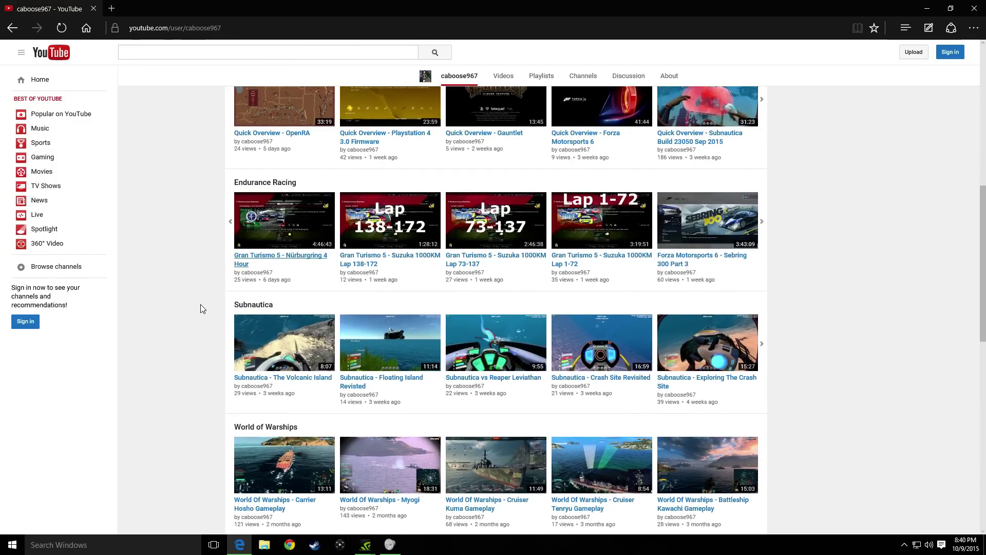
scroll(200, 300, down, 2)
scroll(172, 286, down, 1)
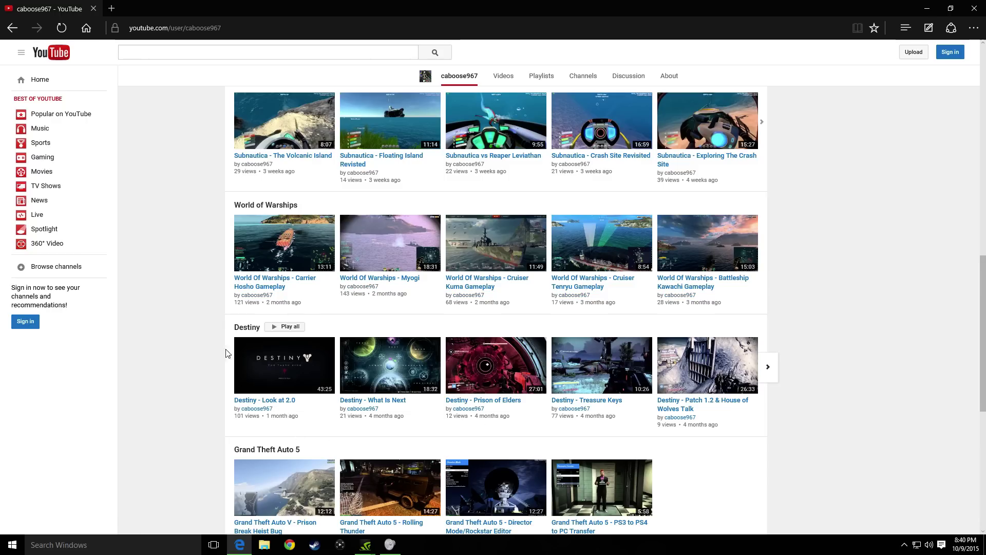
click(767, 369)
click(767, 370)
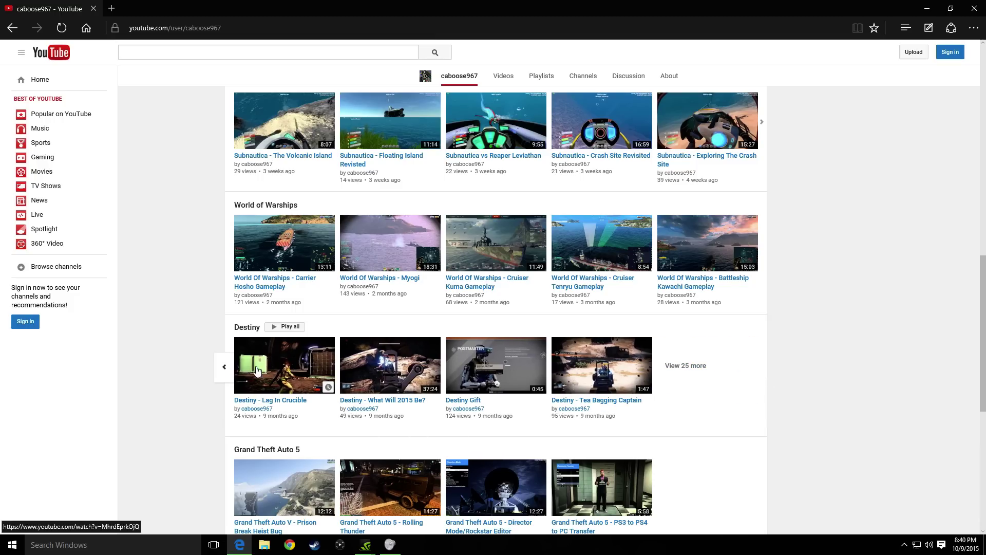
middle_click(464, 407)
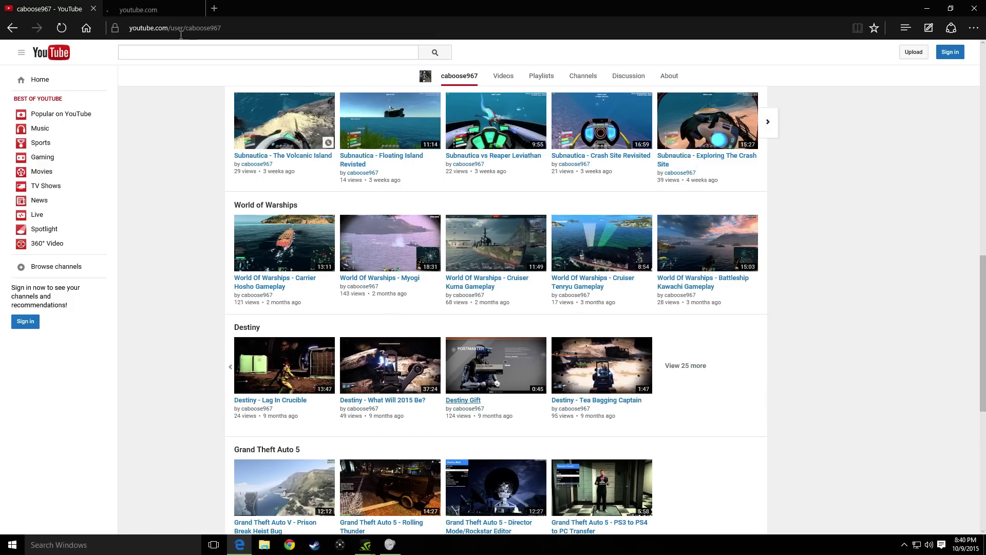
click(154, 8)
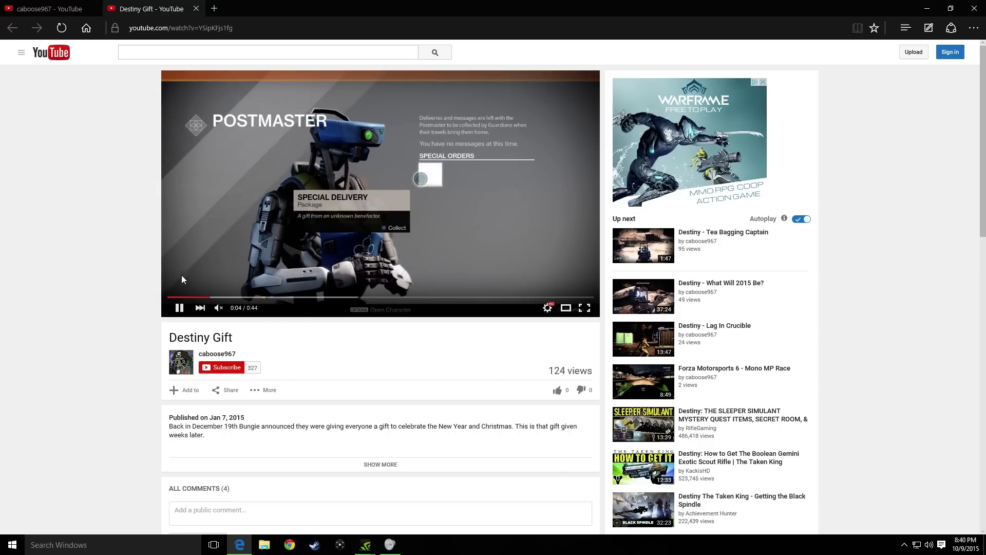
click(302, 298)
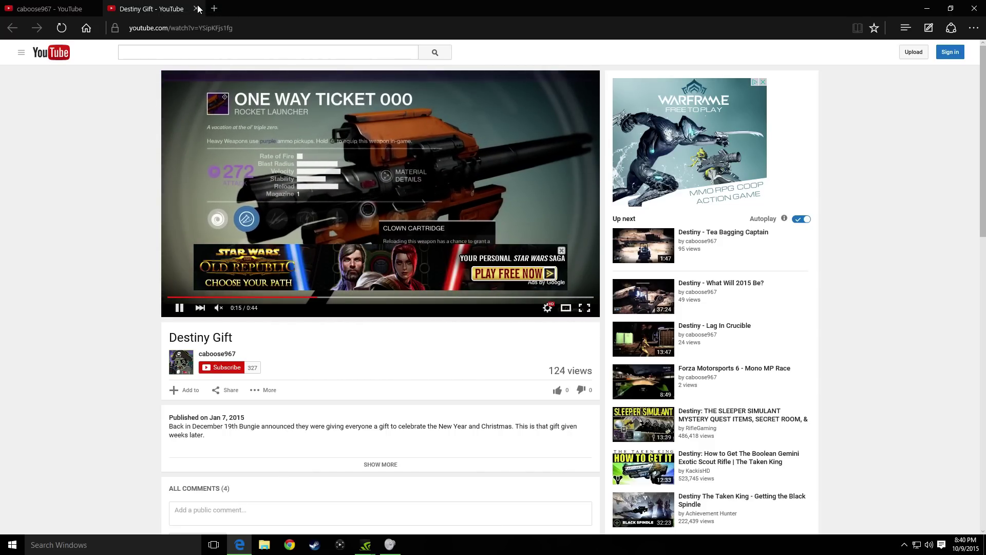
click(200, 10)
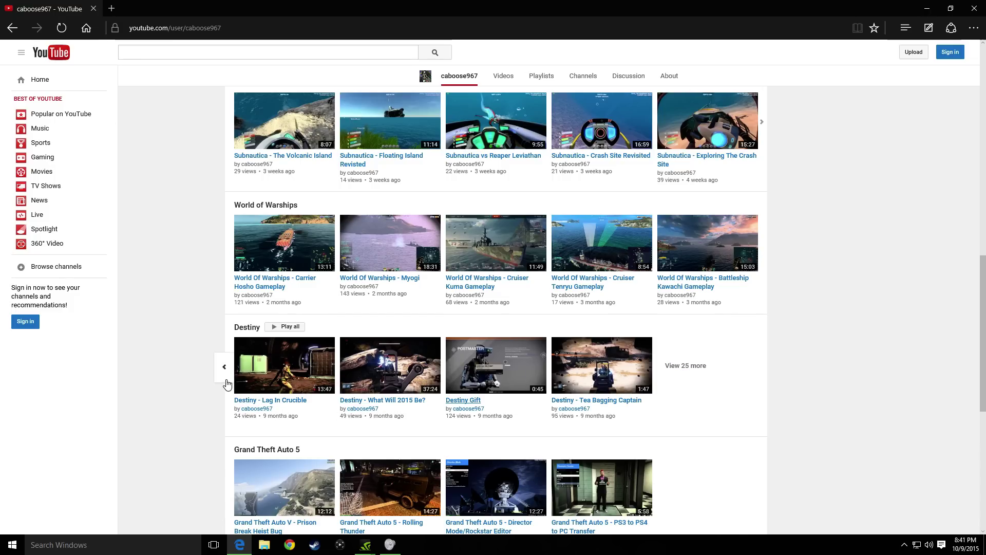
click(223, 369)
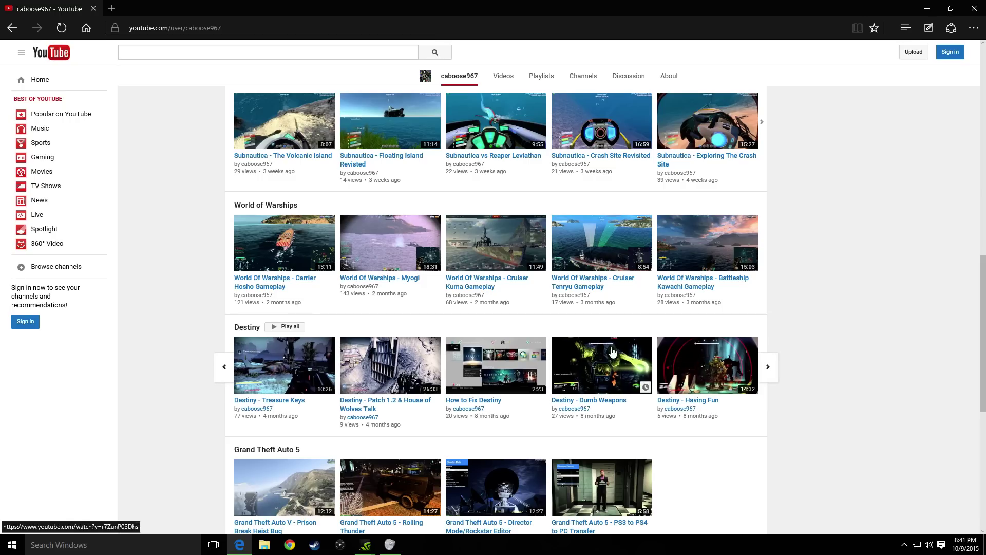
mouse_move(495, 365)
click(451, 401)
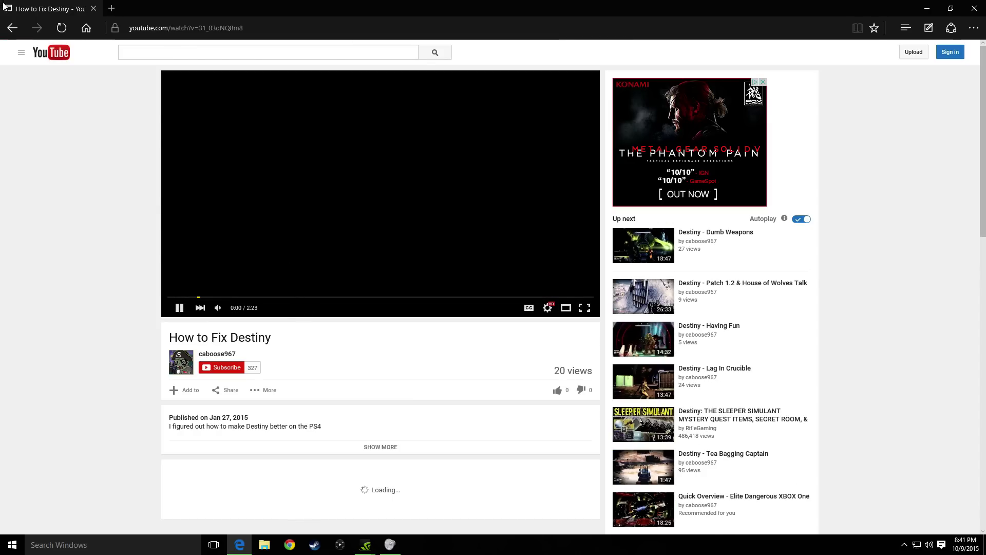
click(12, 29)
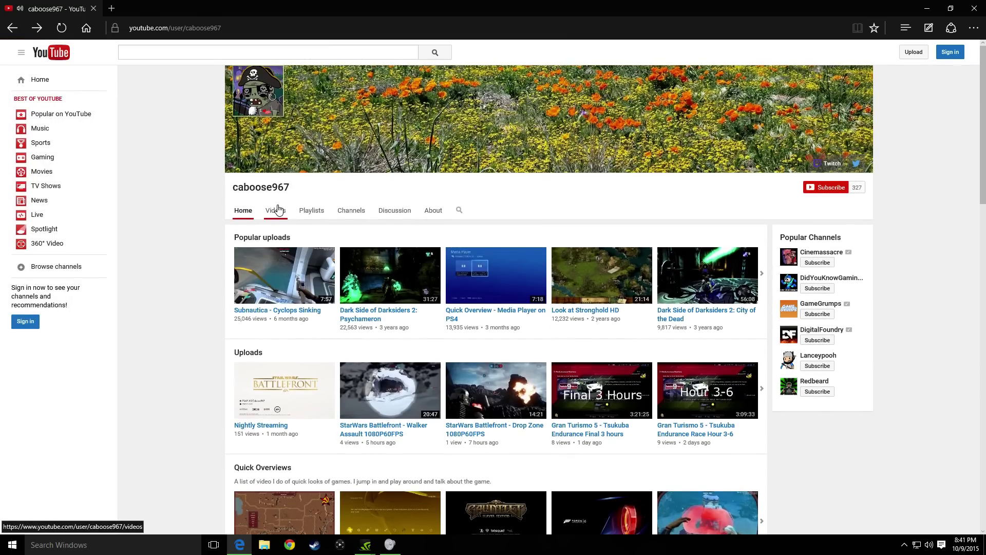
Show the Videos tab's full uploads list and load more of the channel's older videos.
click(276, 213)
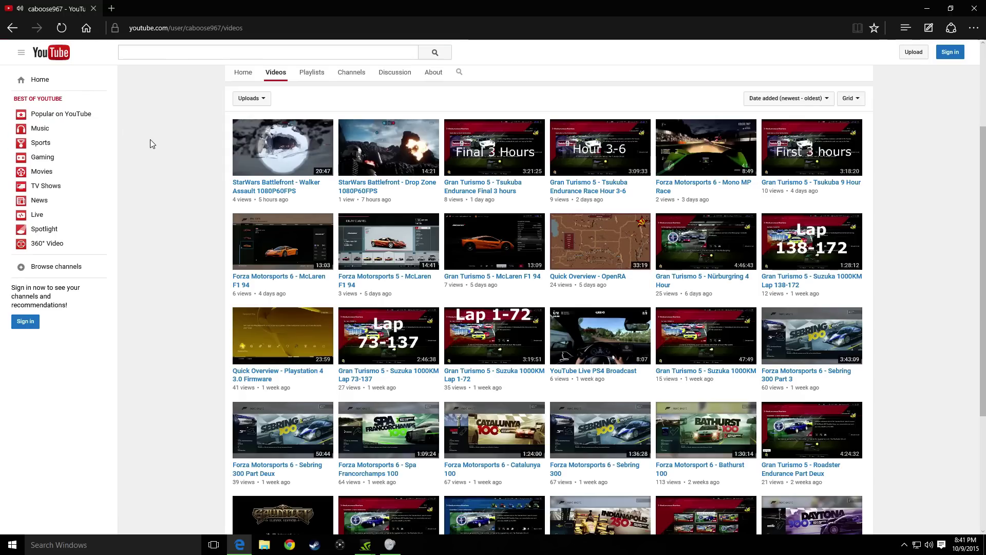
scroll(150, 156, down, 3)
click(563, 415)
scroll(159, 316, down, 5)
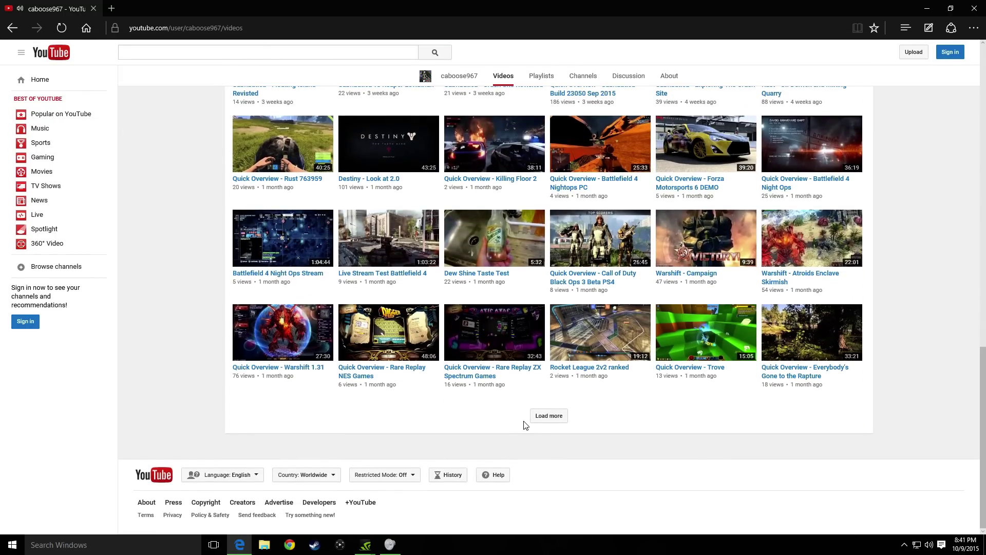
scroll(190, 341, down, 5)
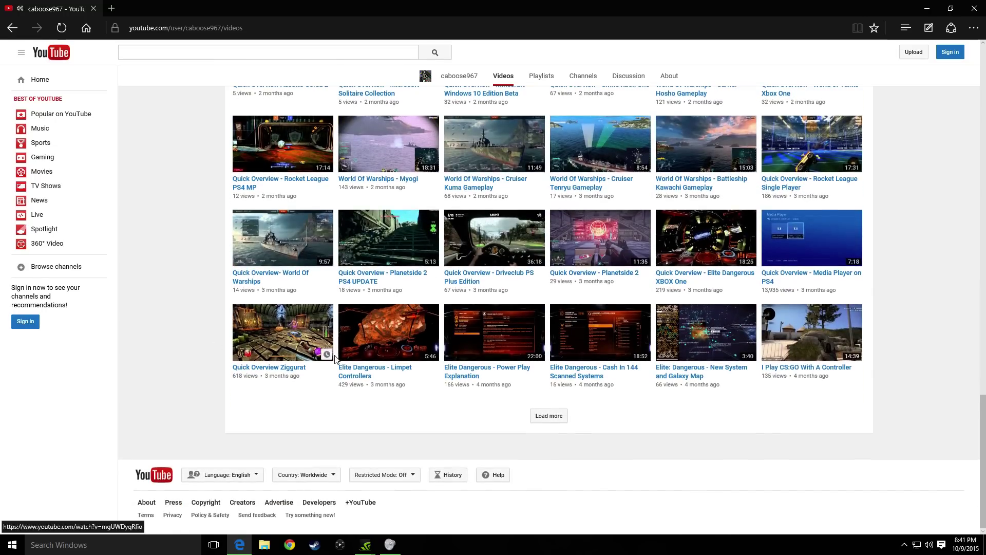
scroll(161, 374, down, 5)
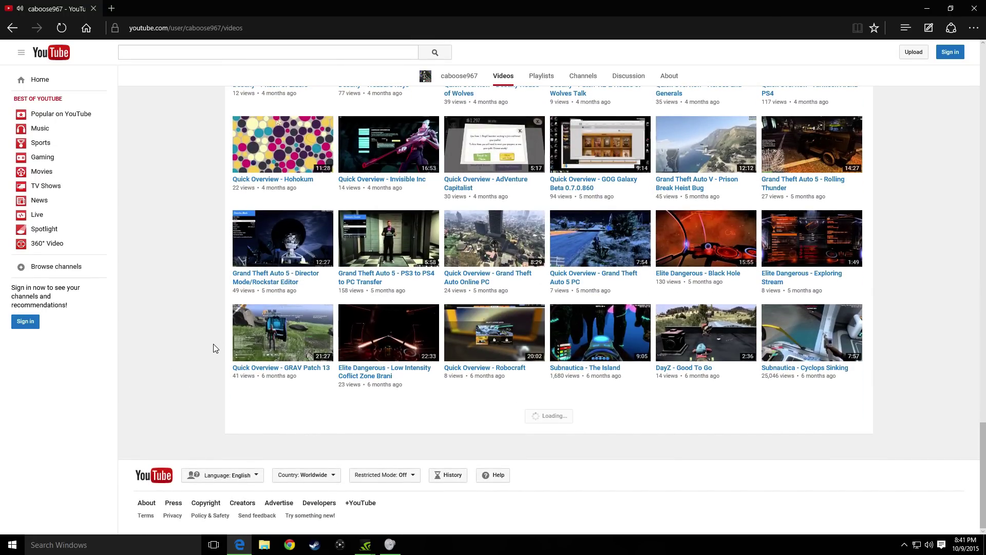
scroll(186, 343, down, 2)
scroll(185, 344, down, 3)
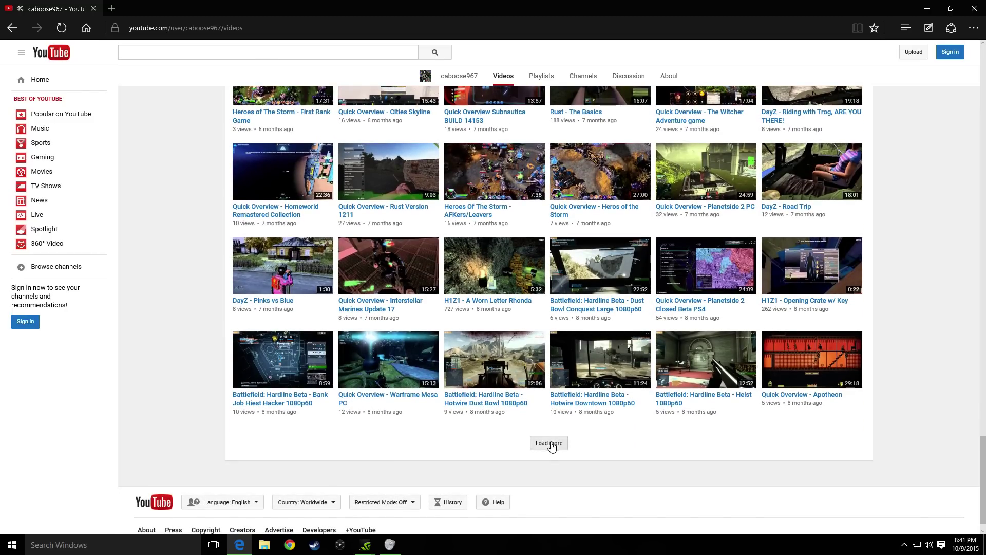
scroll(159, 243, down, 3)
scroll(160, 243, up, 5)
scroll(159, 241, down, 3)
scroll(159, 242, down, 5)
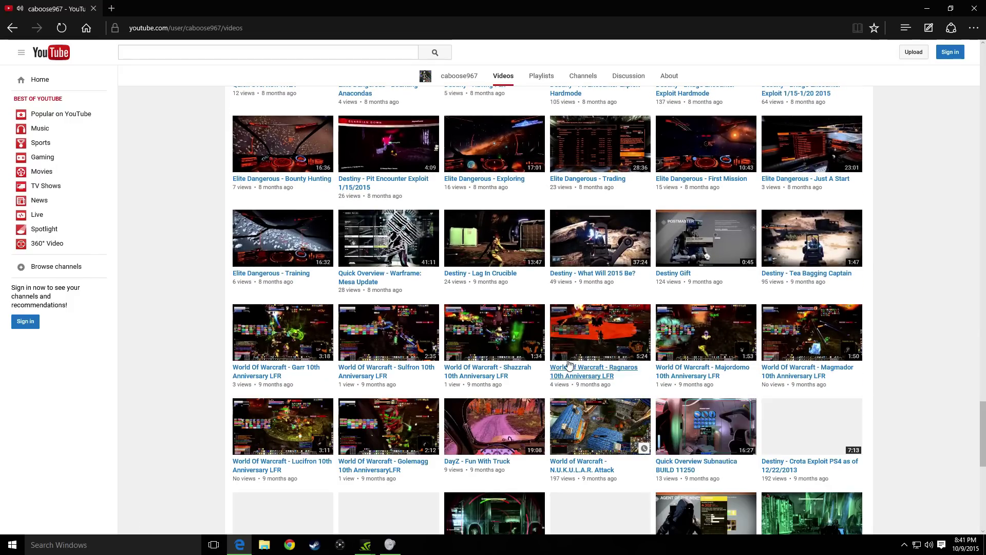
scroll(563, 420, down, 5)
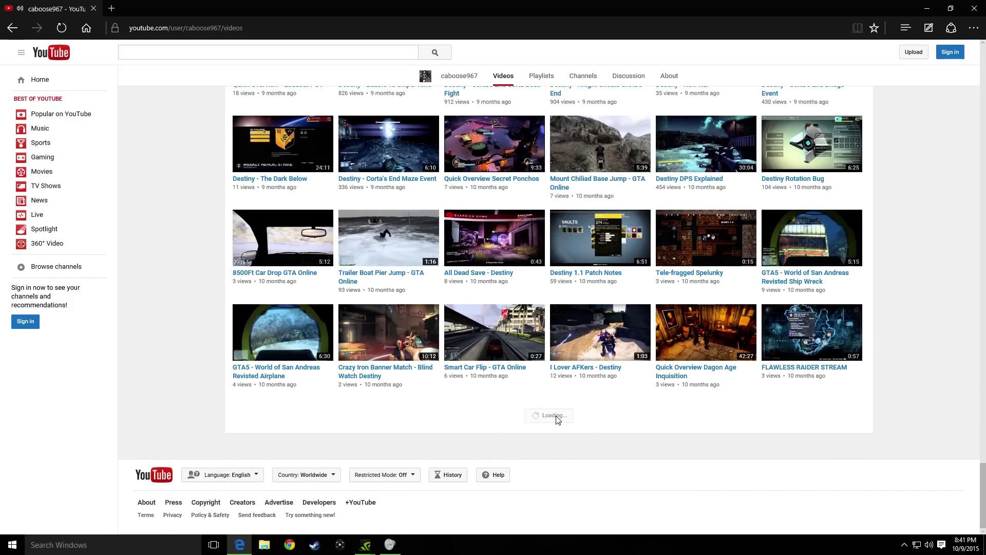
scroll(558, 401, down, 5)
scroll(585, 377, up, 4)
scroll(584, 347, up, 2)
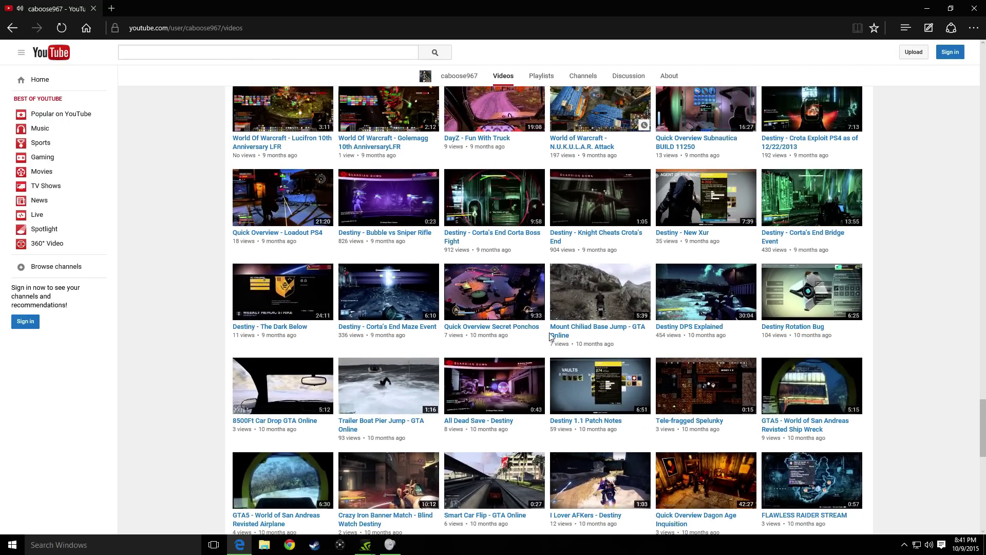
scroll(673, 354, up, 2)
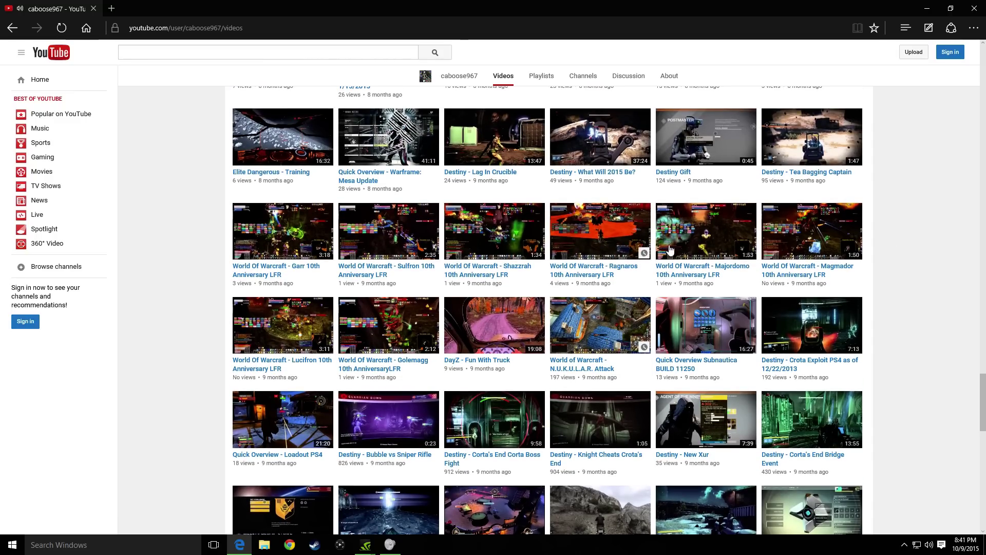
scroll(644, 214, up, 2)
scroll(645, 215, up, 2)
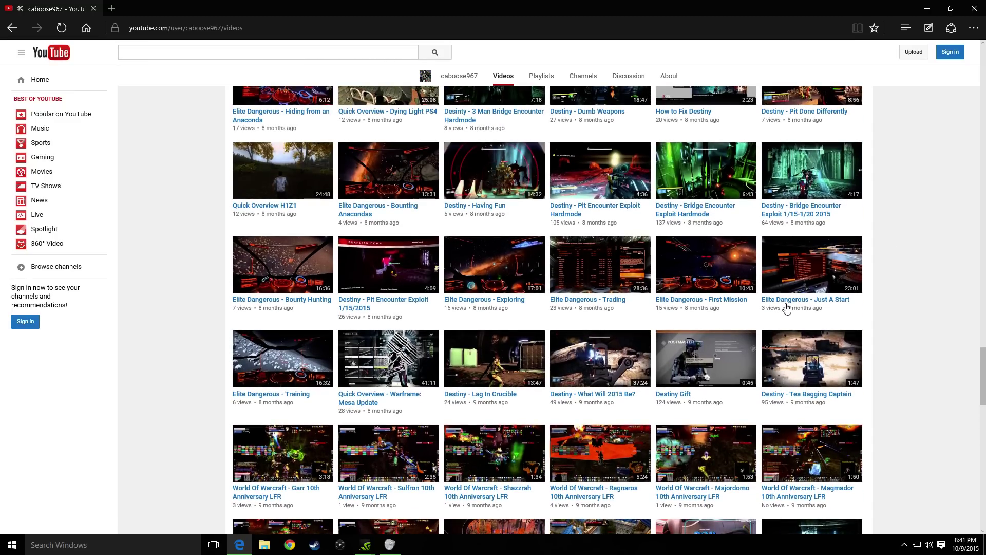
scroll(788, 306, down, 5)
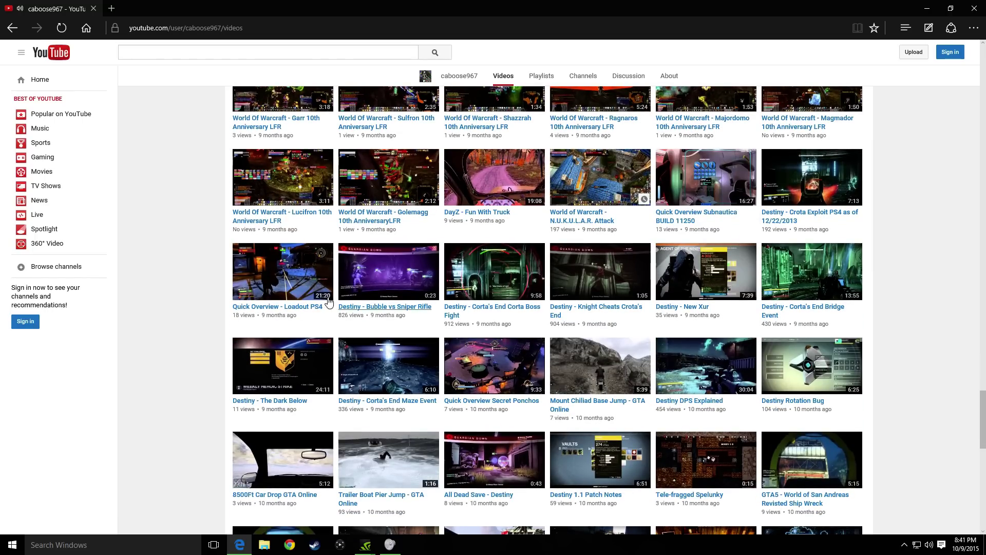
scroll(160, 325, down, 3)
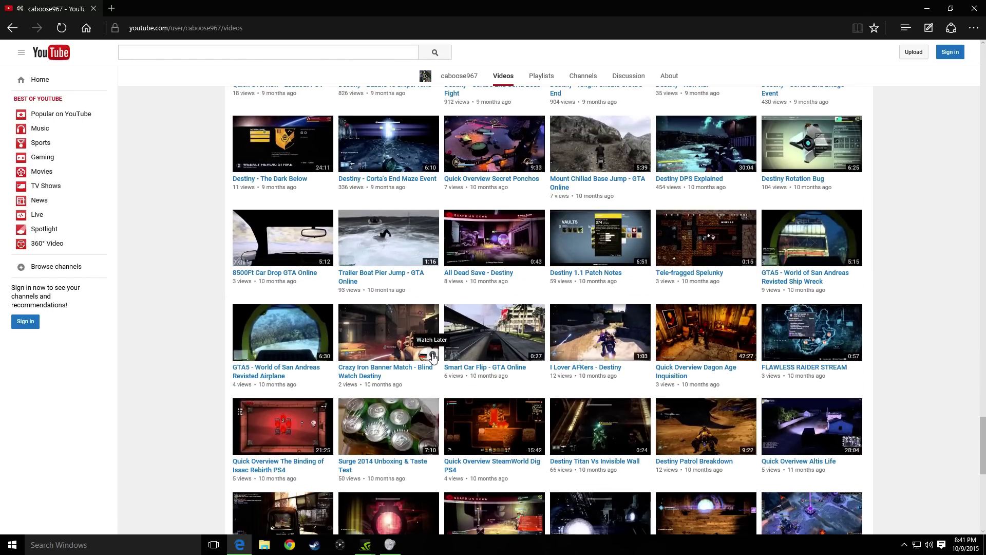
scroll(362, 414, down, 1)
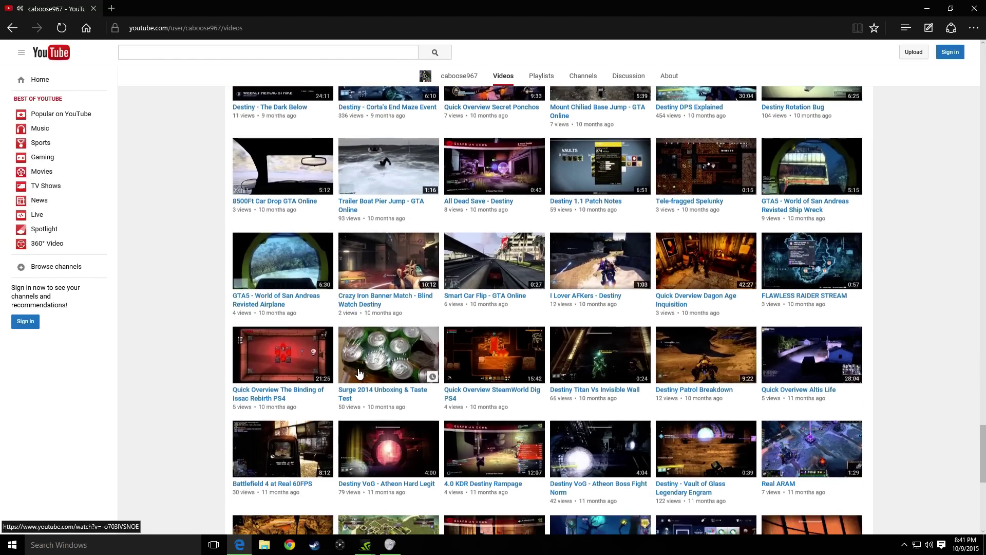
scroll(317, 377, down, 1)
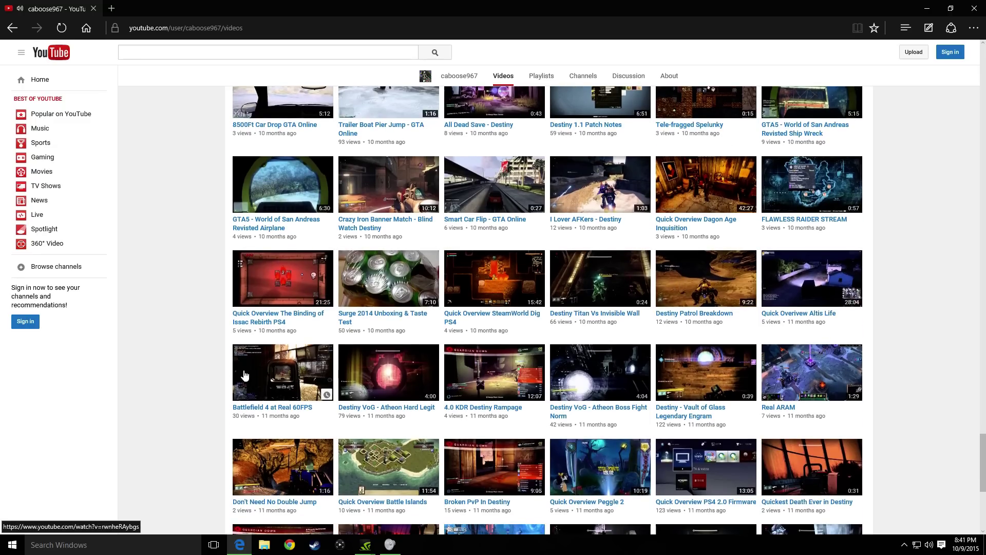
scroll(239, 379, down, 1)
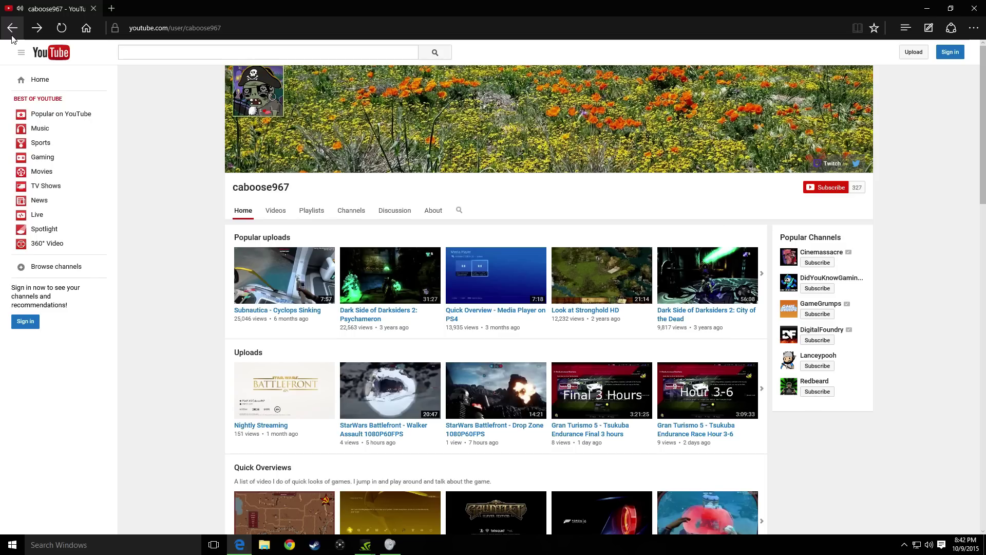
scroll(186, 235, down, 2)
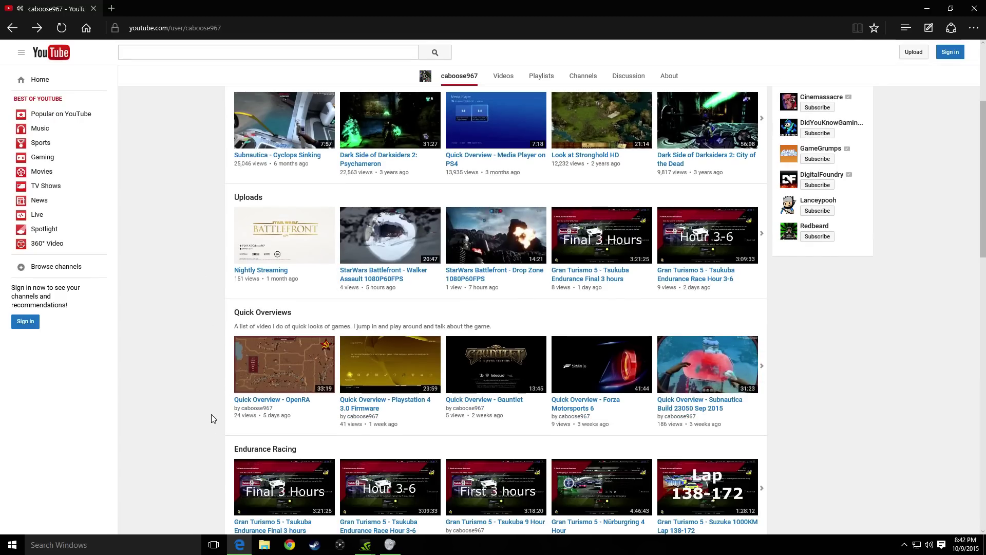
middle_click(239, 407)
key(ctrl+Tab)
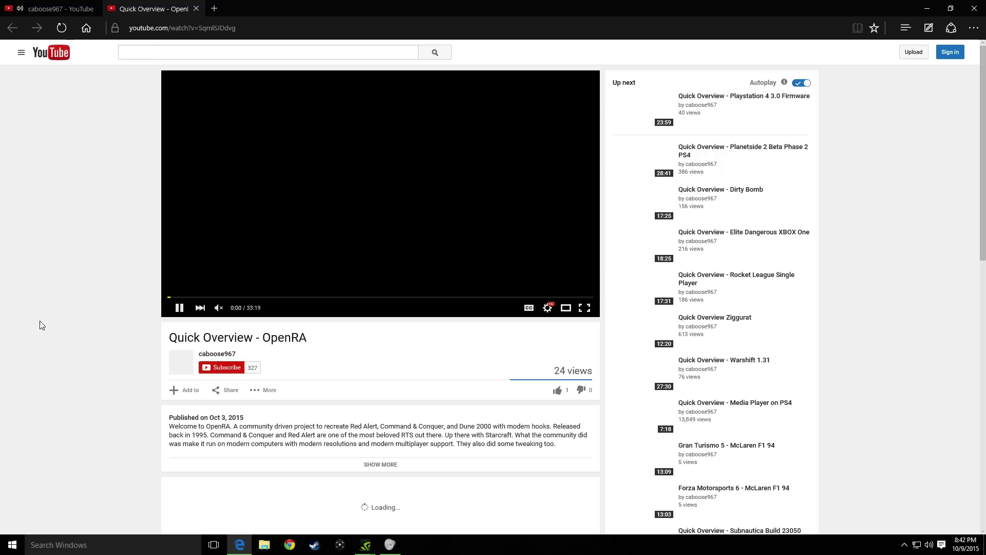
click(179, 307)
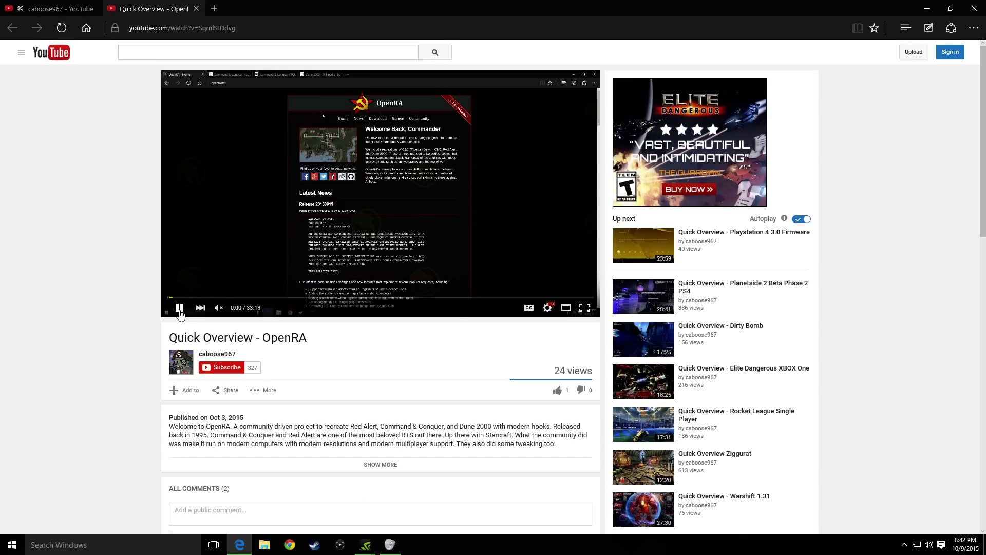
click(346, 465)
scroll(204, 434, down, 1)
scroll(126, 396, up, 1)
scroll(147, 401, down, 5)
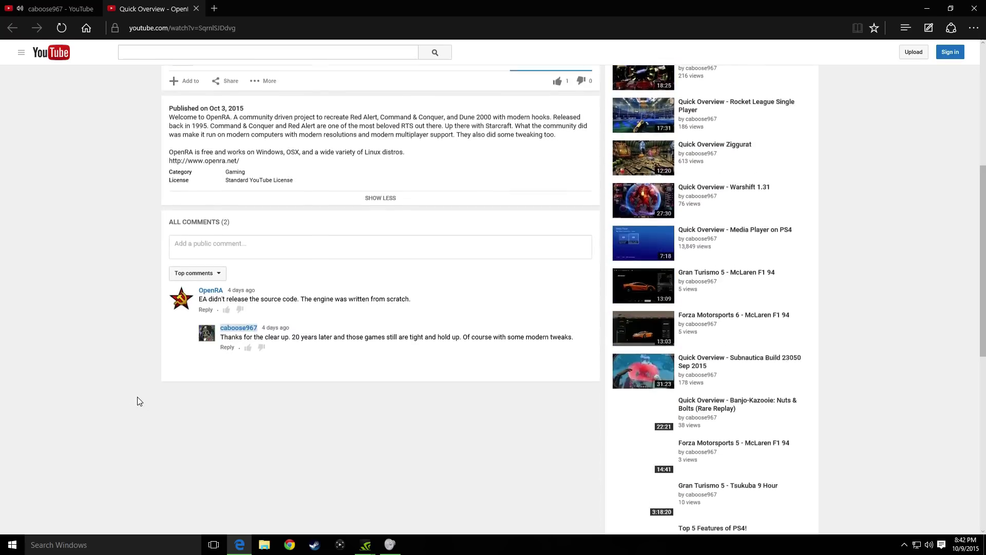
mouse_move(211, 229)
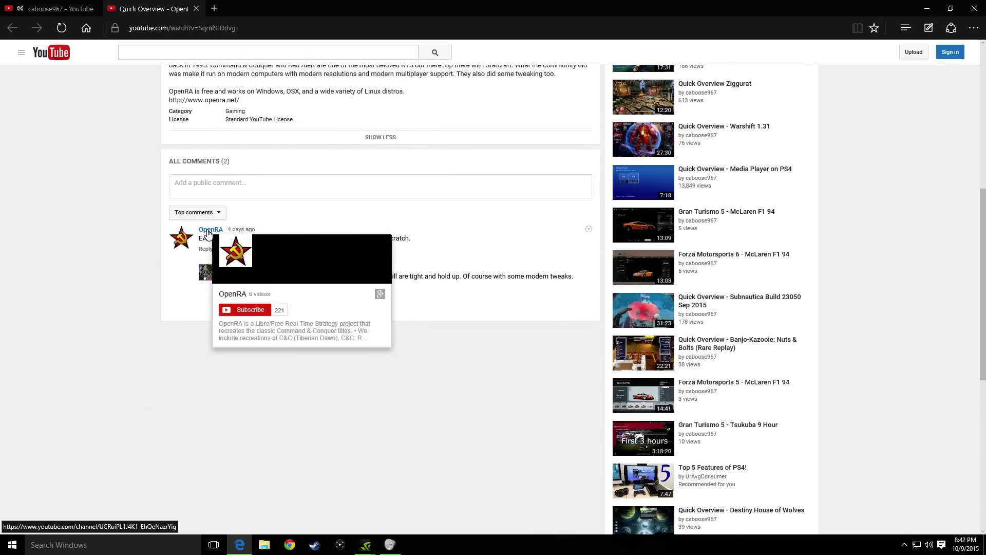
scroll(208, 233, up, 5)
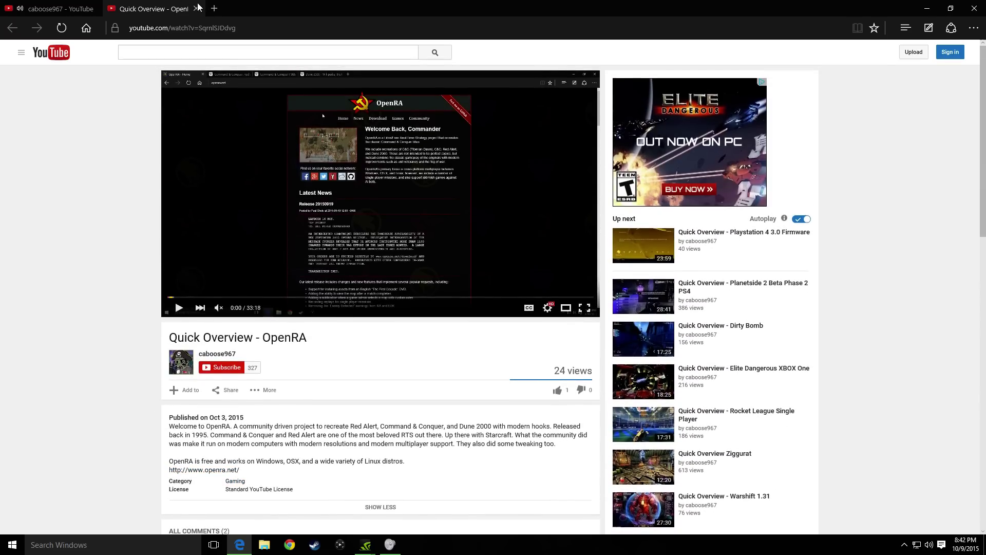
click(195, 8)
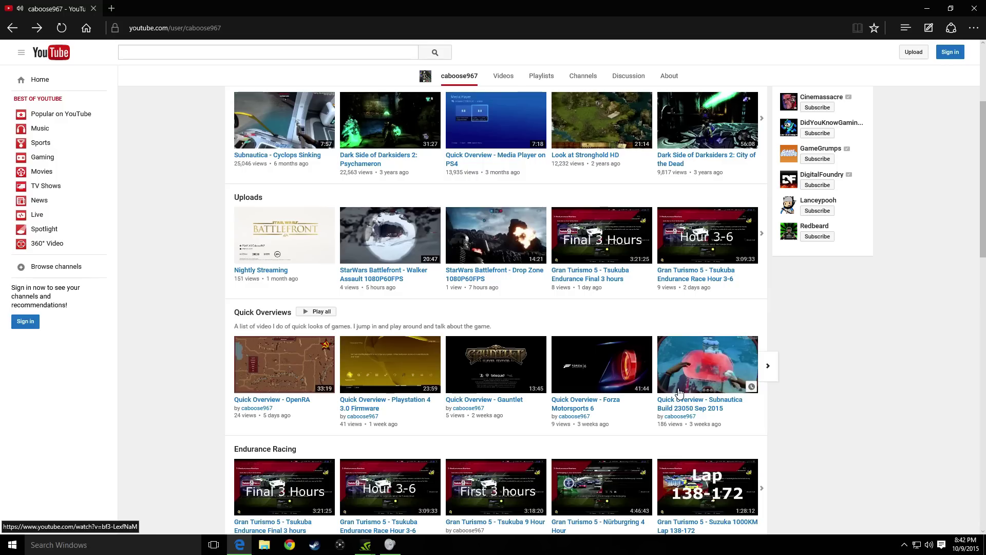
Advance the Quick Overviews shelf two pages to its last videos.
click(768, 366)
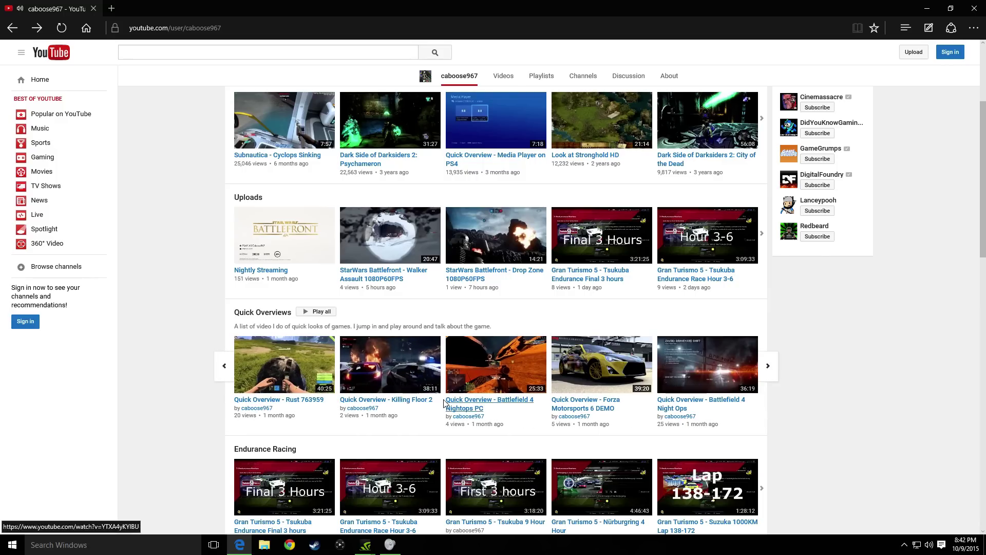
click(768, 367)
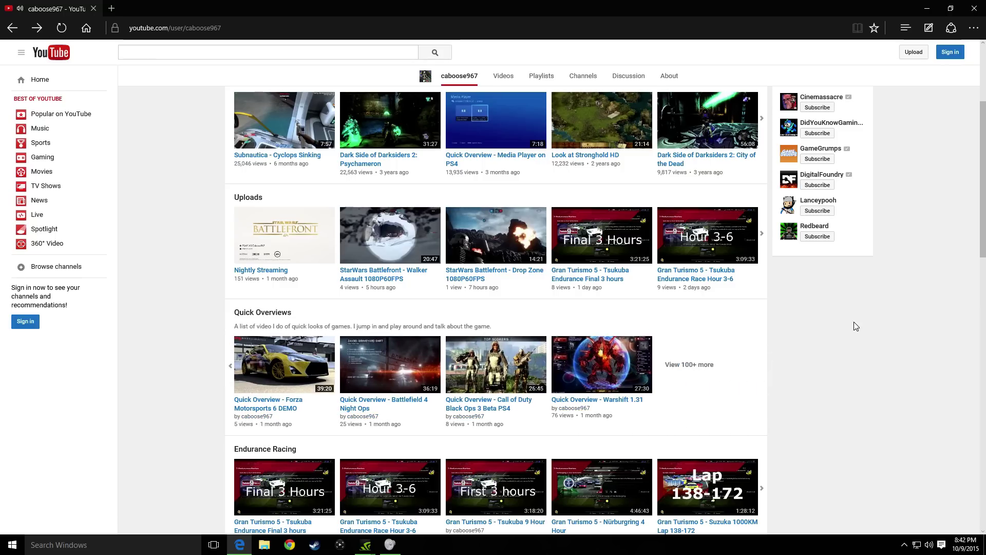
scroll(690, 337, down, 3)
scroll(577, 412, down, 3)
scroll(577, 411, up, 3)
scroll(540, 391, up, 4)
scroll(540, 390, up, 1)
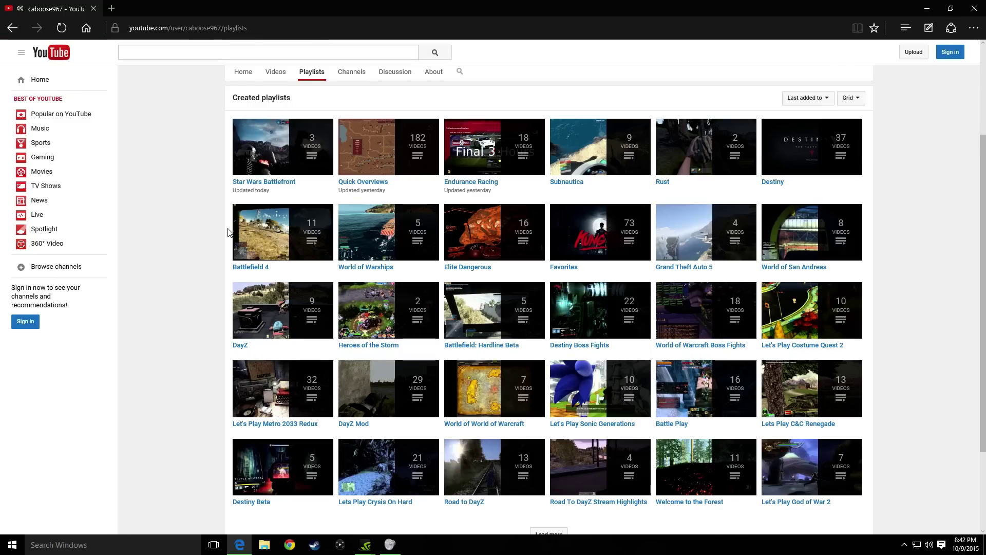
scroll(400, 248, up, 1)
scroll(399, 249, up, 1)
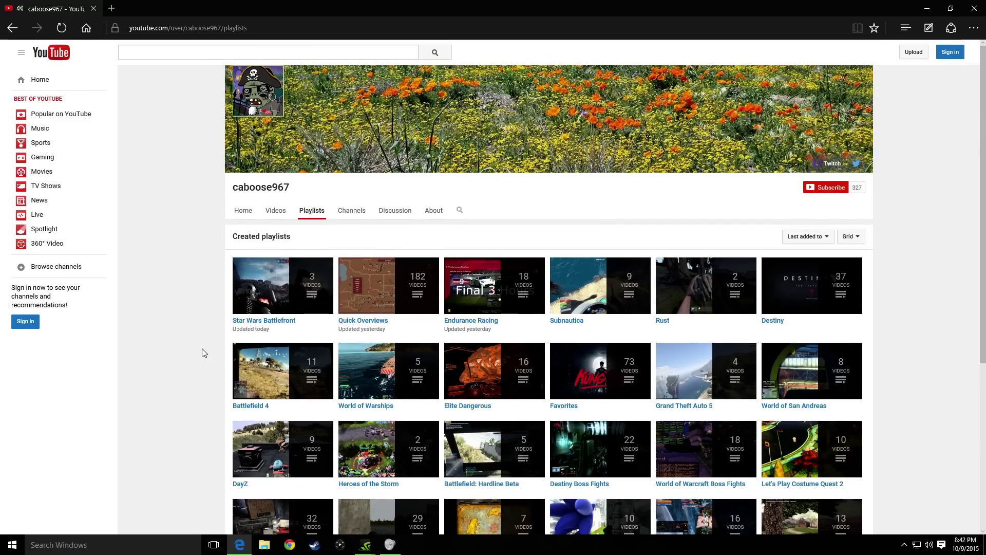
Open the Quick Overviews playlist in a new tab and switch to it.
middle_click(356, 322)
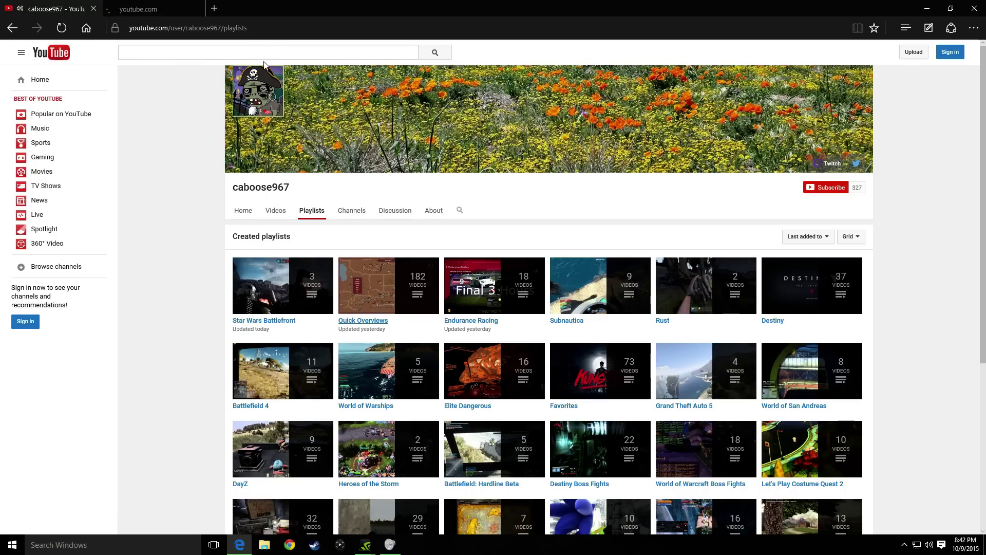
click(154, 9)
scroll(202, 185, down, 1)
scroll(203, 185, down, 3)
scroll(200, 169, down, 5)
scroll(213, 159, down, 2)
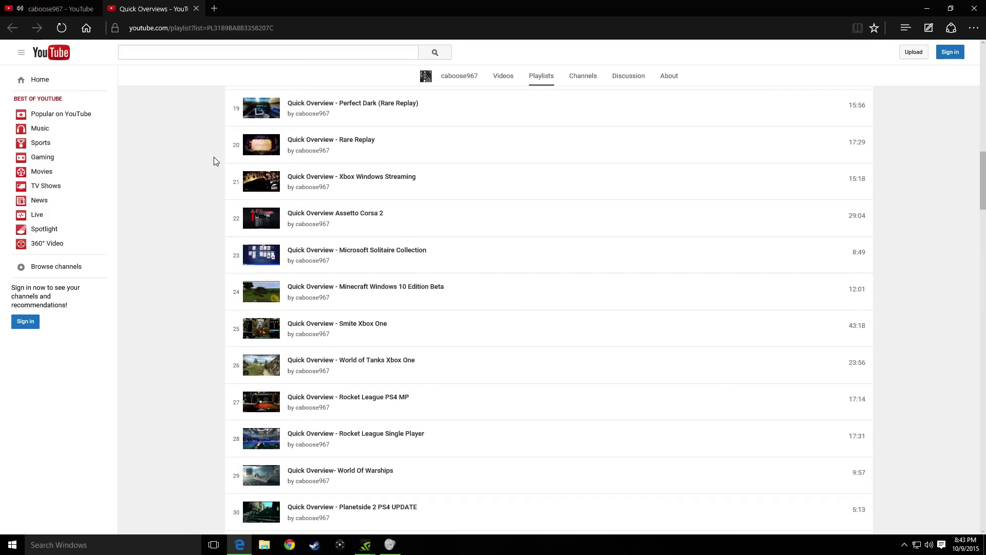
middle_click(367, 296)
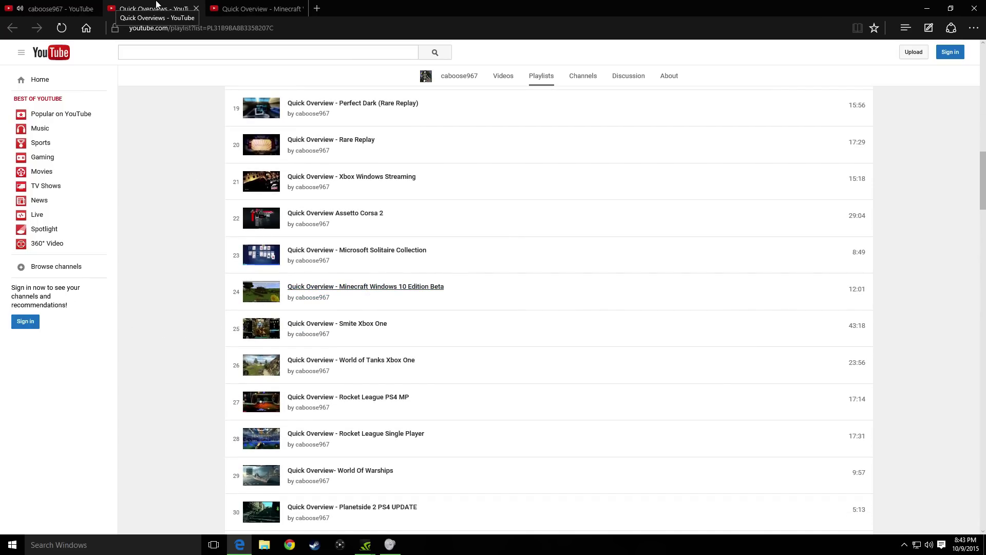
click(254, 8)
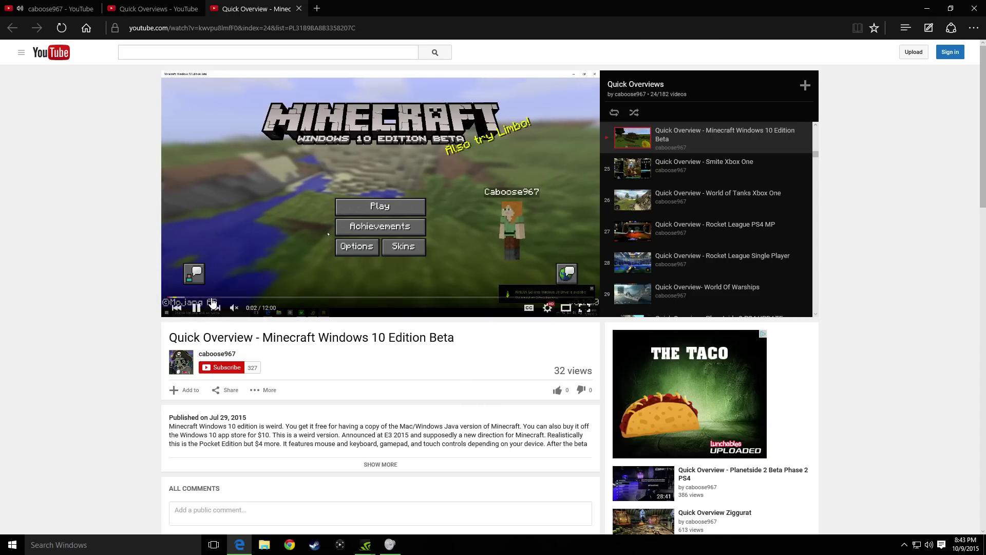
click(302, 297)
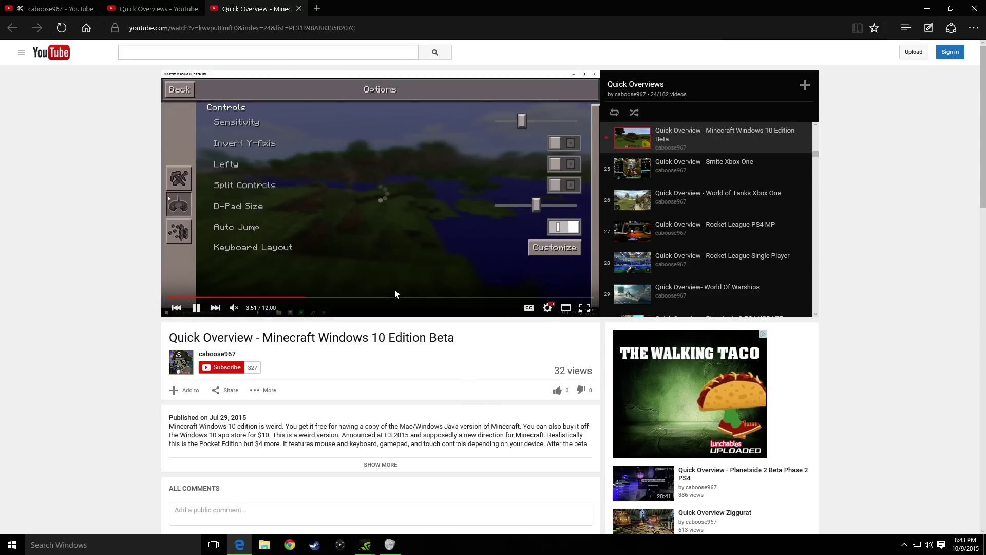
click(403, 297)
click(483, 299)
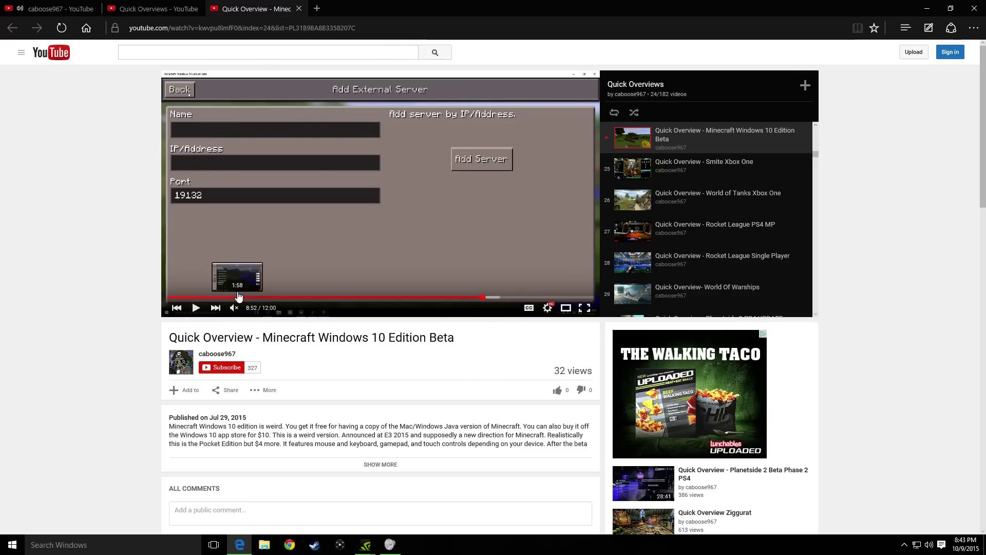
click(299, 9)
scroll(162, 378, down, 5)
scroll(177, 358, down, 1)
middle_click(333, 283)
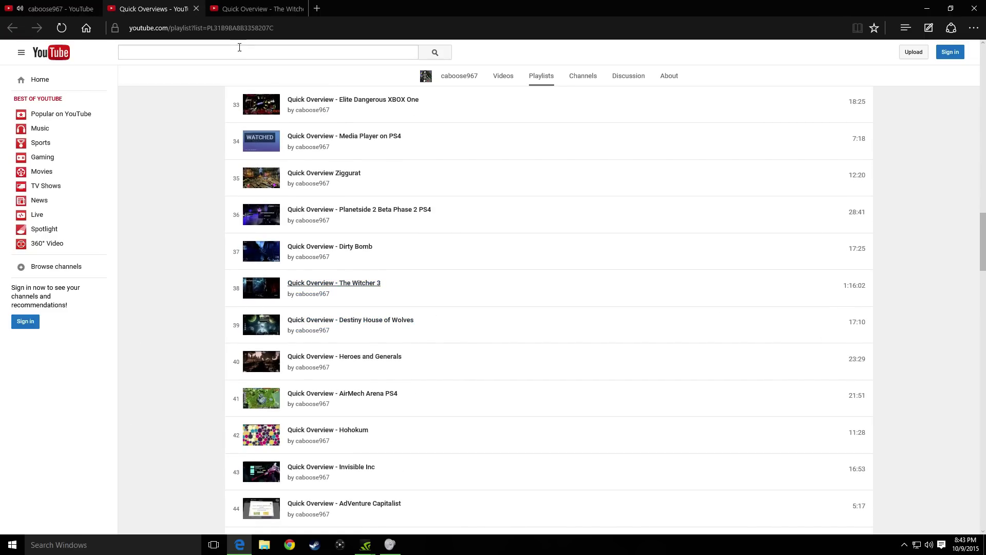
click(245, 9)
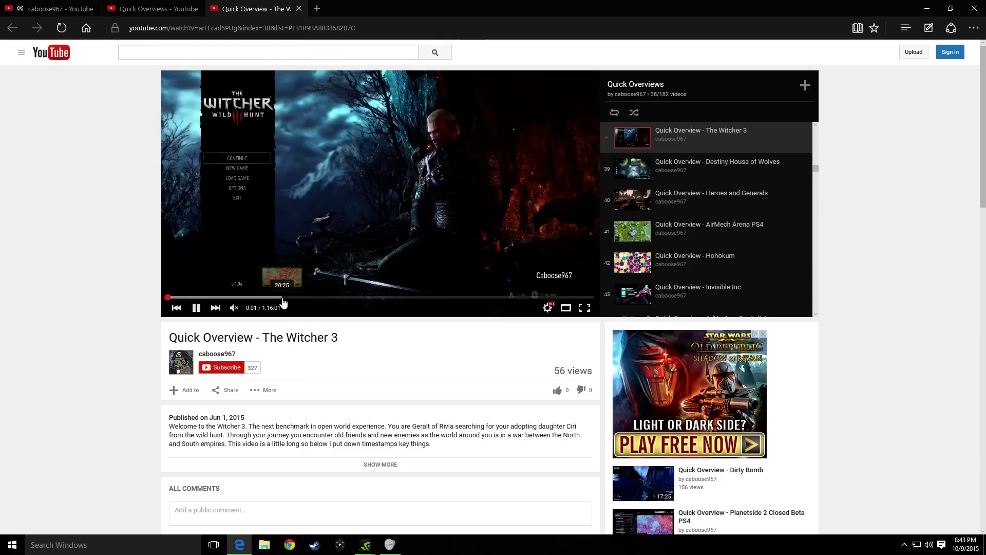
click(282, 297)
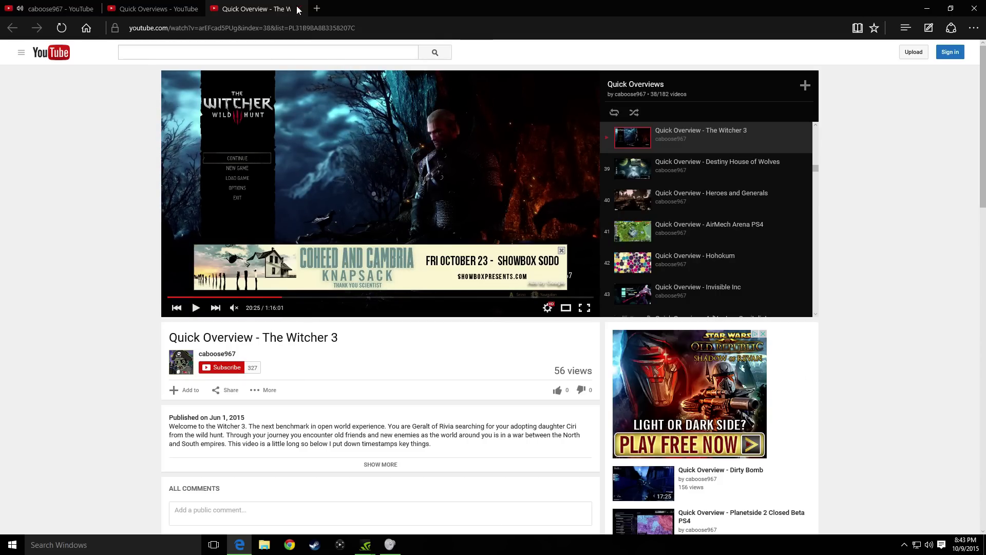
click(297, 9)
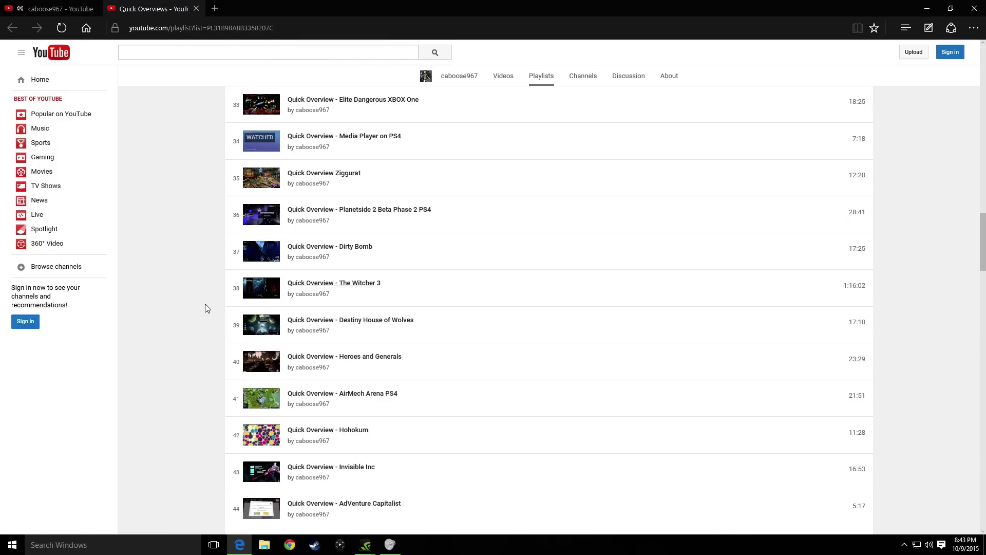
scroll(205, 303, down, 3)
scroll(205, 303, down, 3)
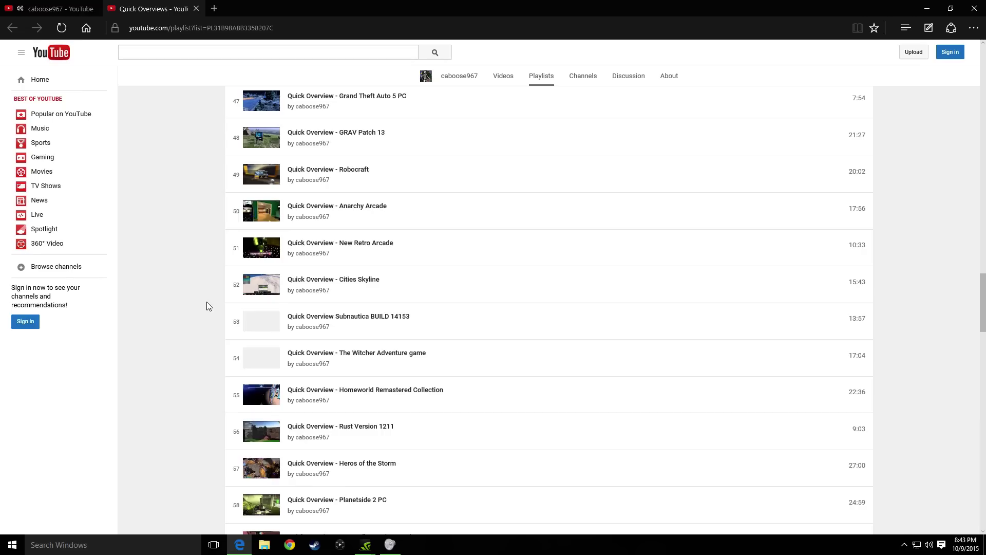
middle_click(375, 319)
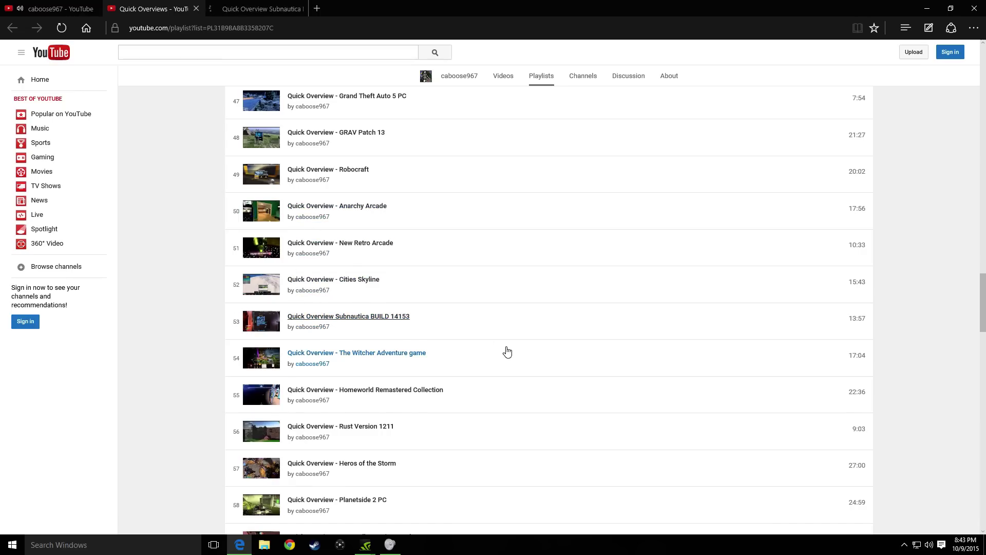
click(243, 6)
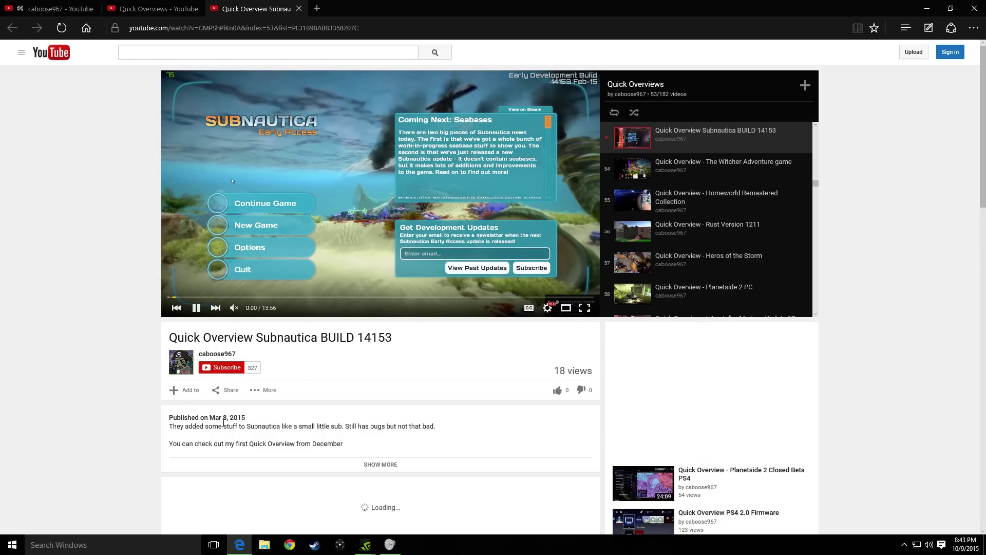
click(299, 9)
scroll(198, 378, down, 4)
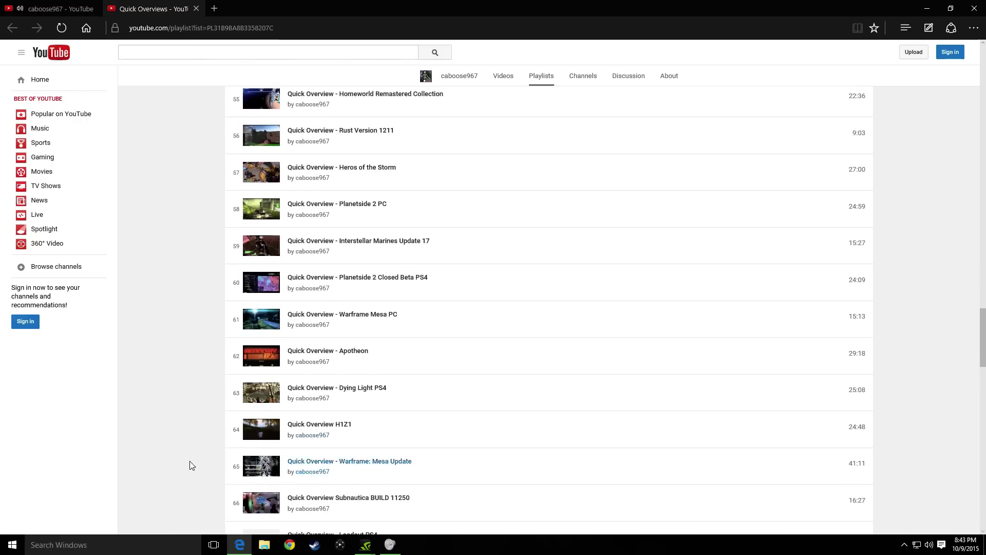
scroll(169, 394, down, 2)
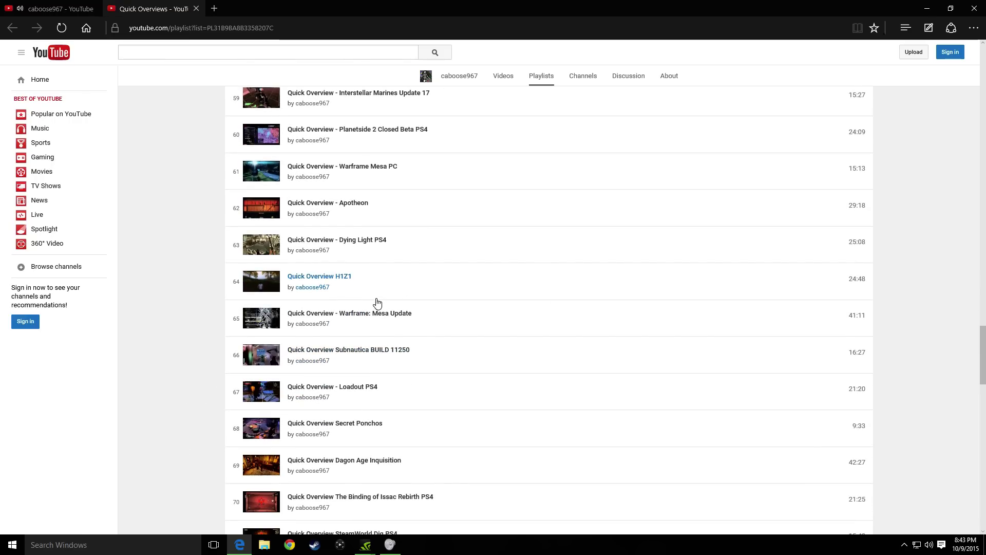
scroll(358, 282, down, 1)
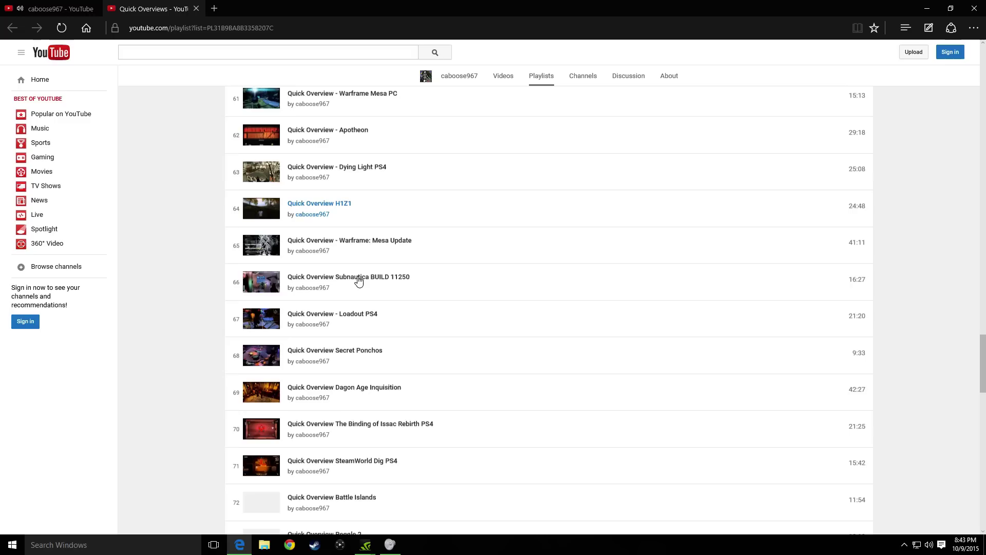
middle_click(347, 313)
click(275, 7)
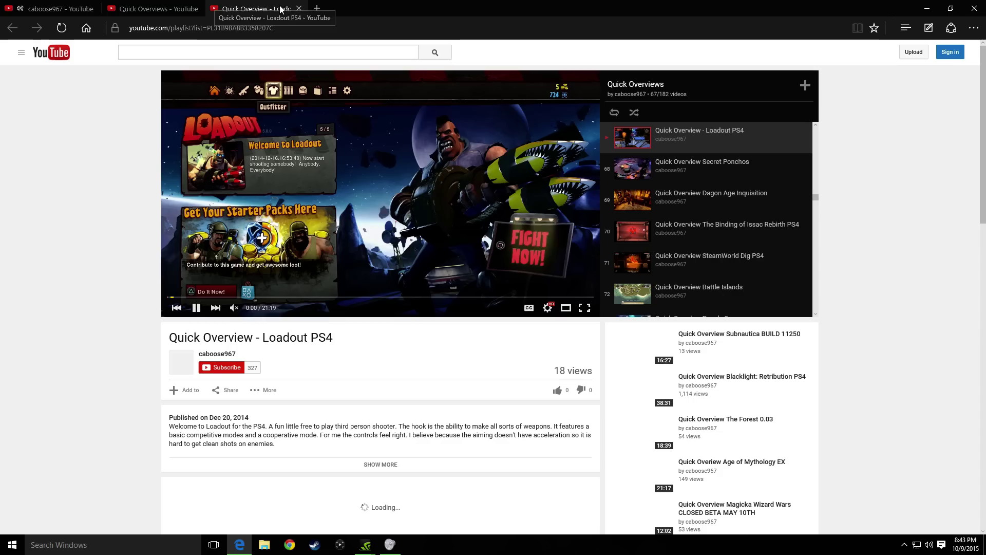
click(316, 8)
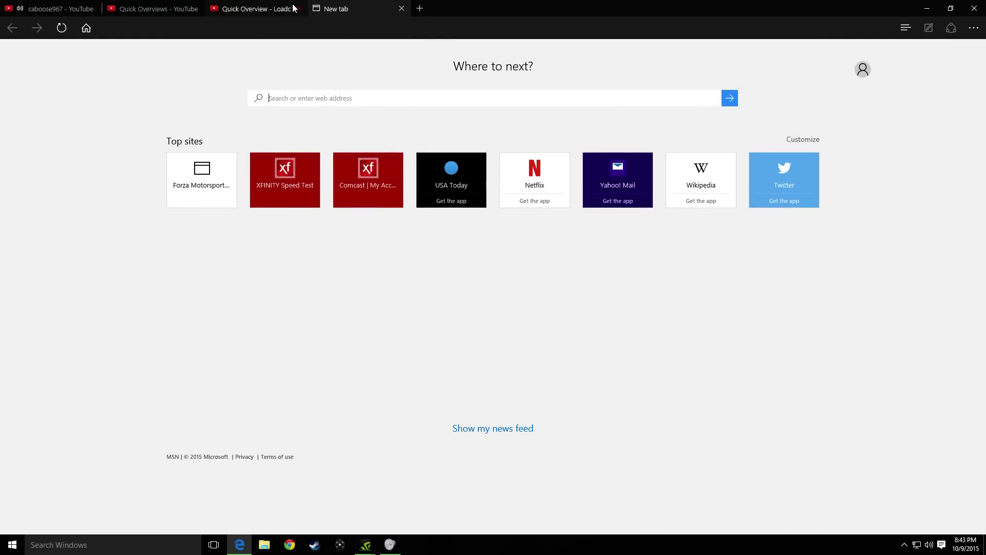
click(298, 8)
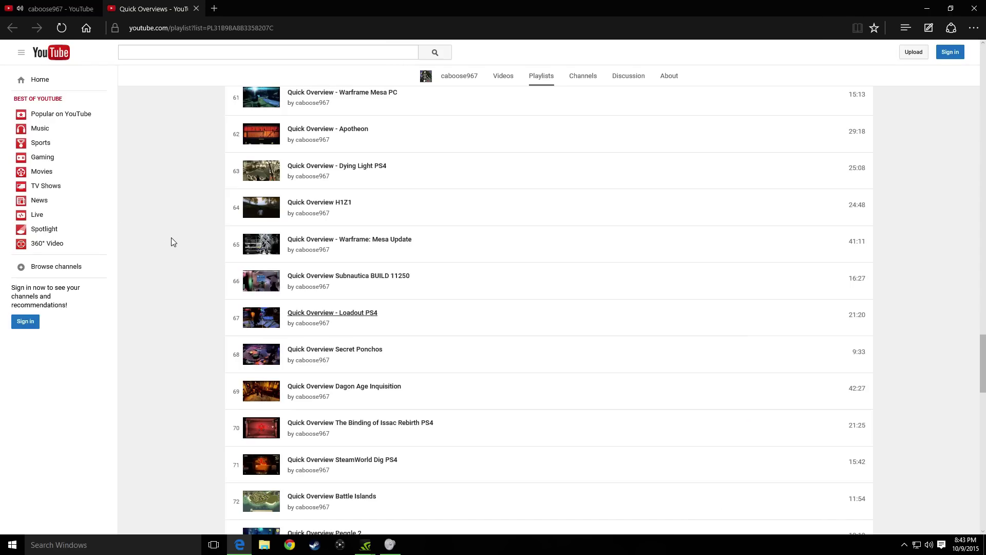
scroll(175, 241, down, 2)
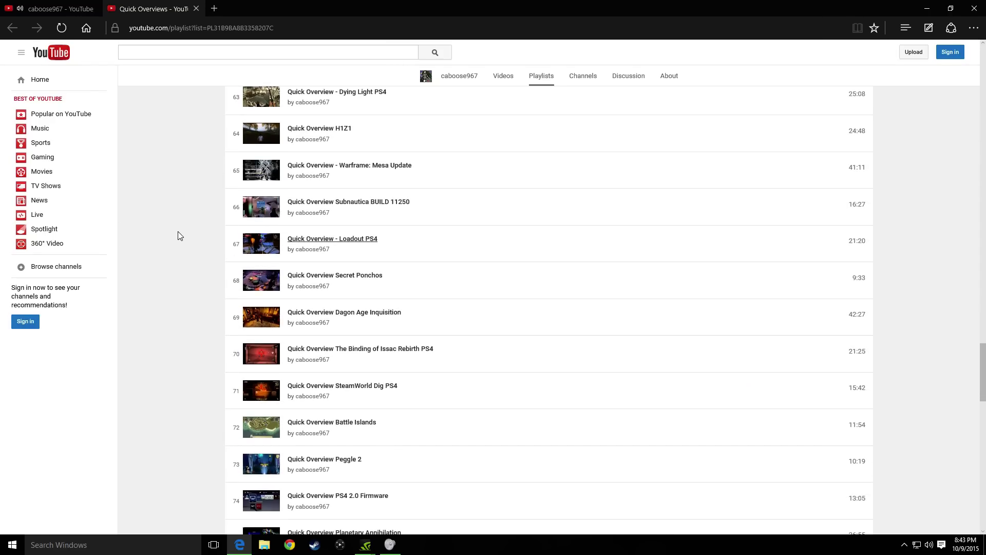
scroll(179, 231, down, 2)
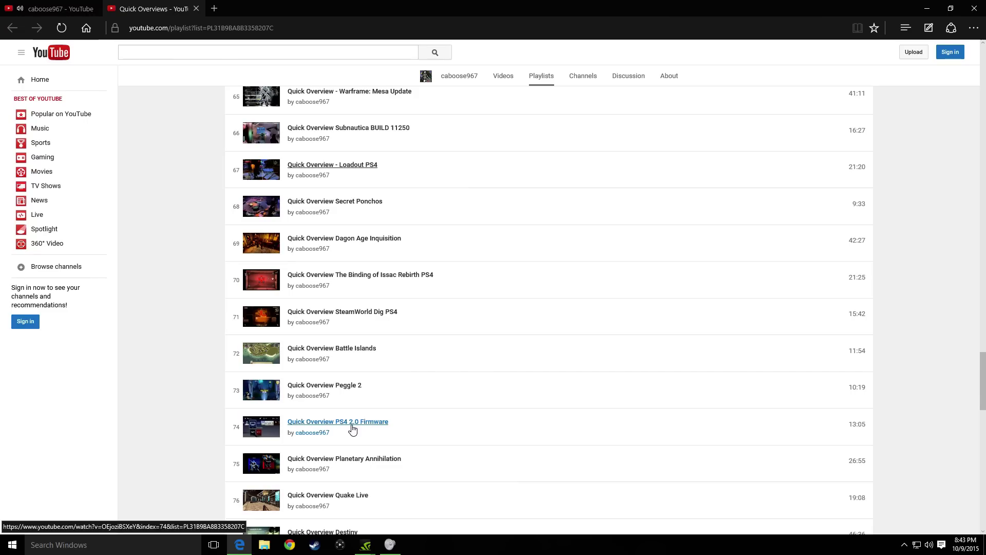
scroll(185, 417, down, 4)
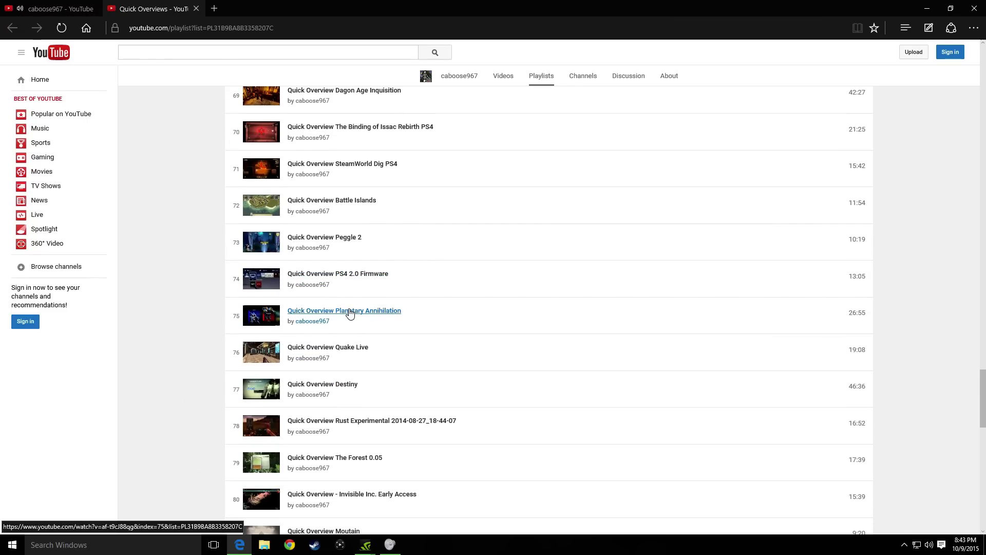
middle_click(318, 348)
click(271, 9)
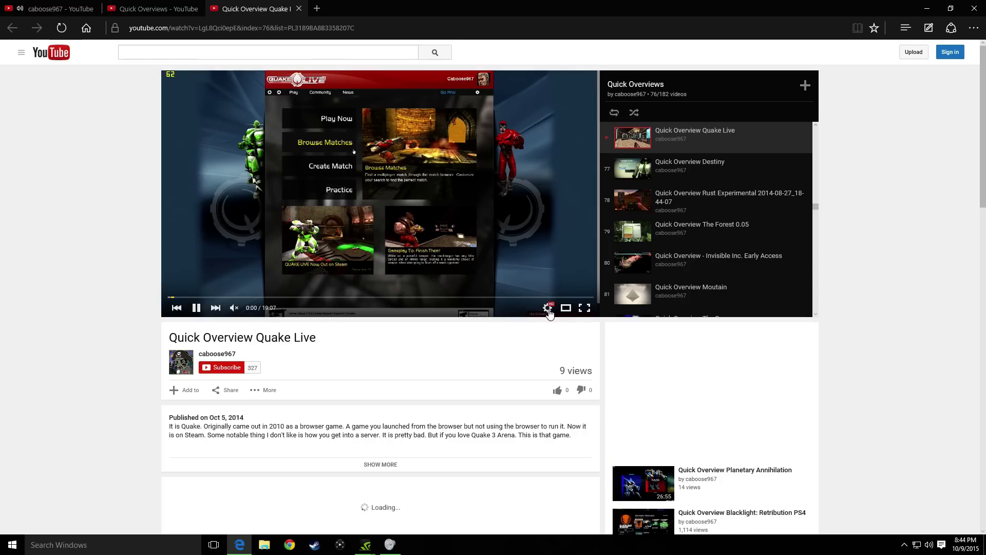
click(547, 308)
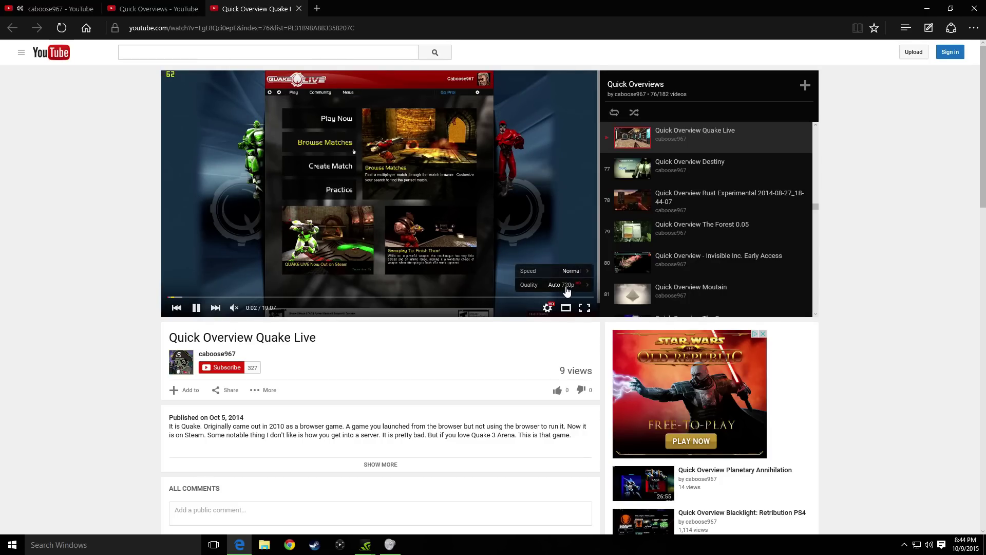
click(316, 8)
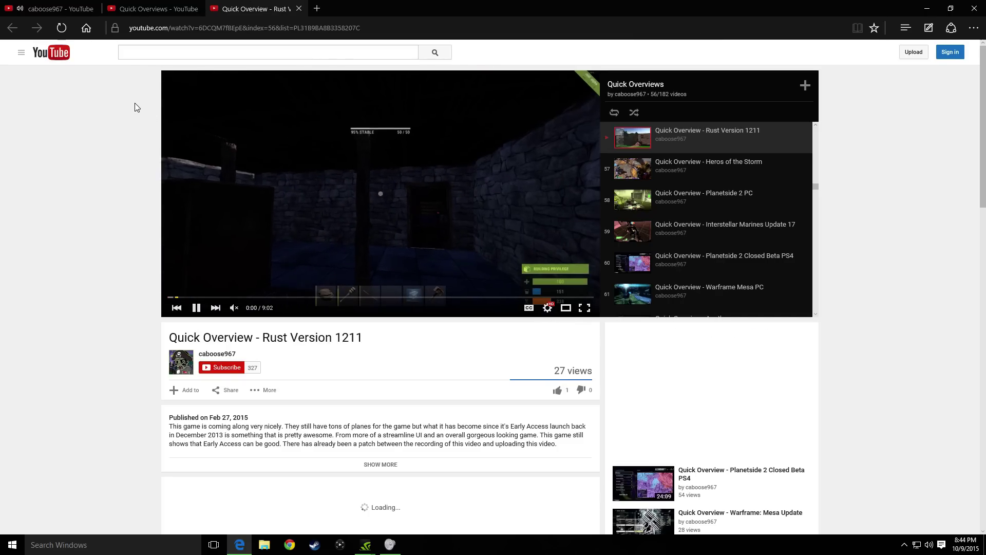
click(302, 9)
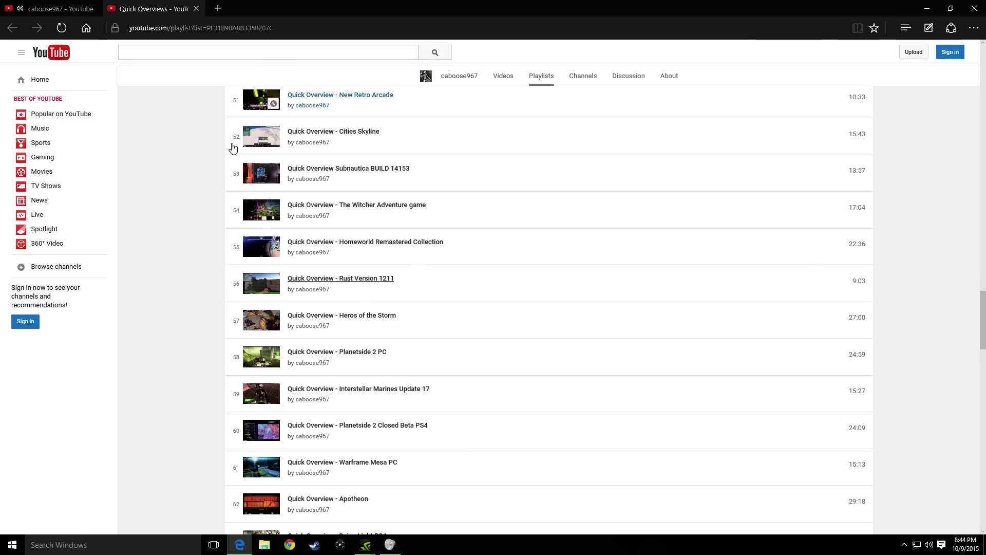
scroll(200, 201, down, 3)
scroll(182, 224, down, 4)
scroll(183, 228, down, 2)
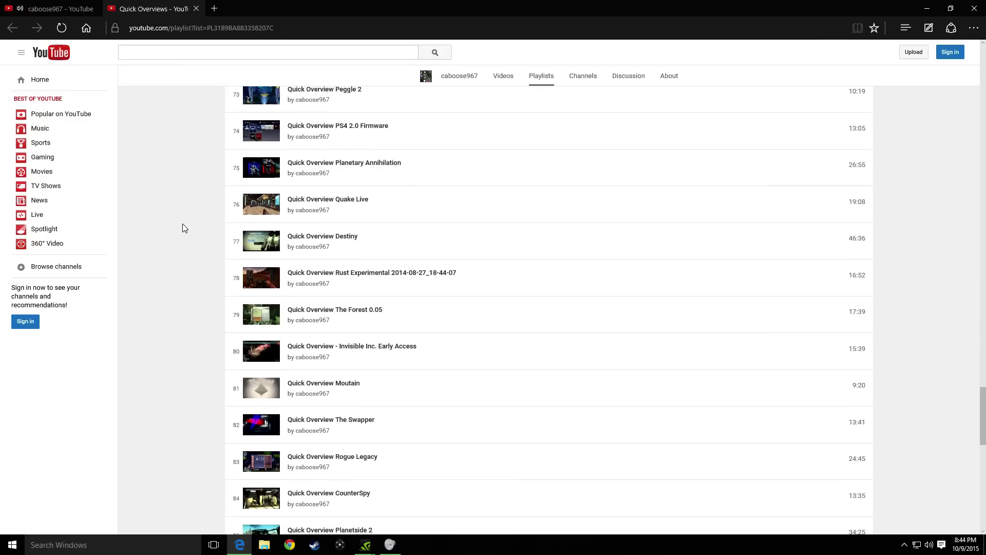
scroll(185, 212, down, 1)
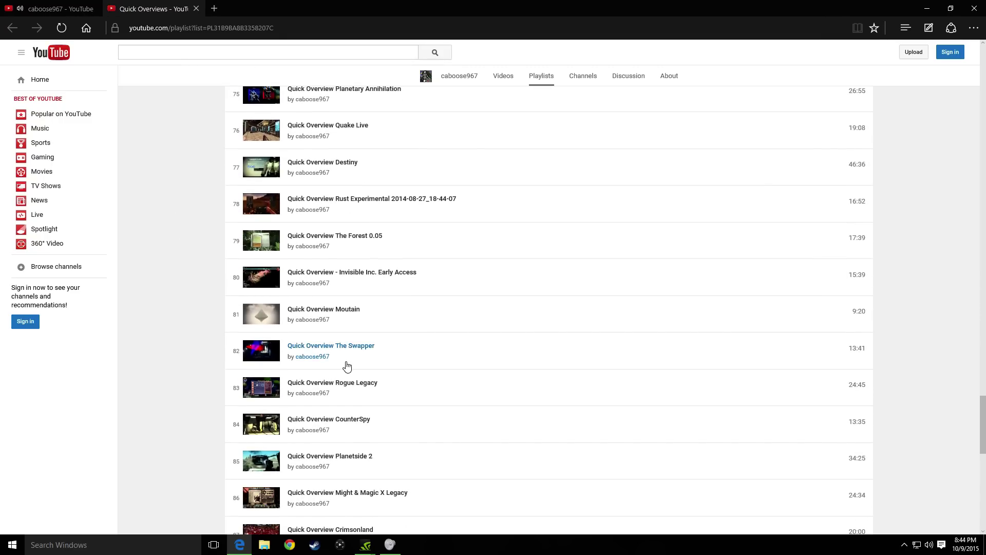
scroll(197, 373, down, 3)
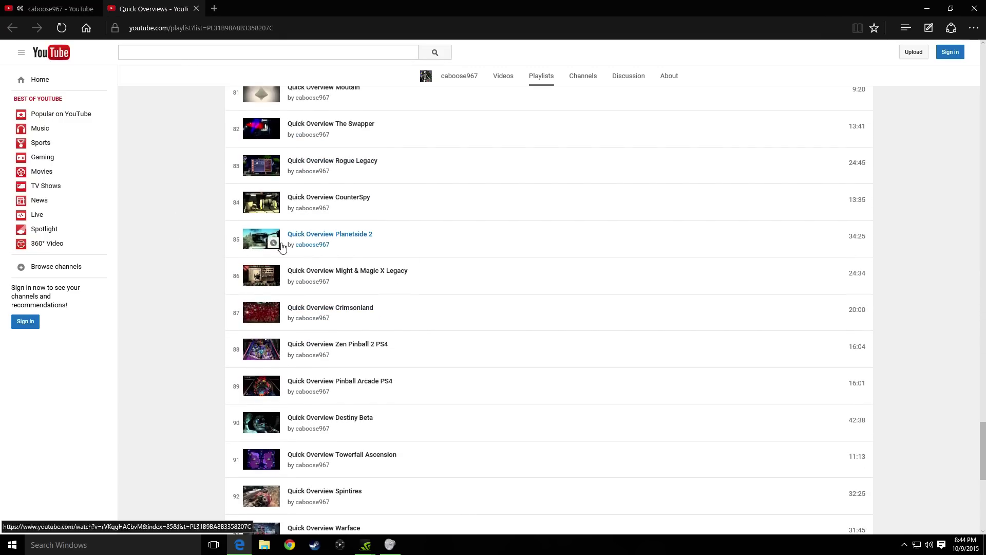
scroll(166, 384, down, 5)
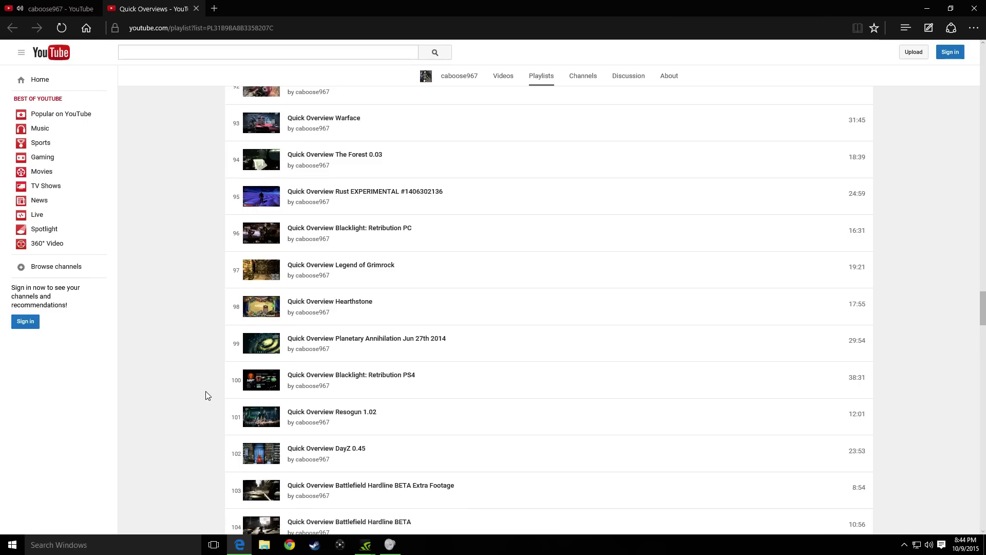
scroll(205, 392, down, 1)
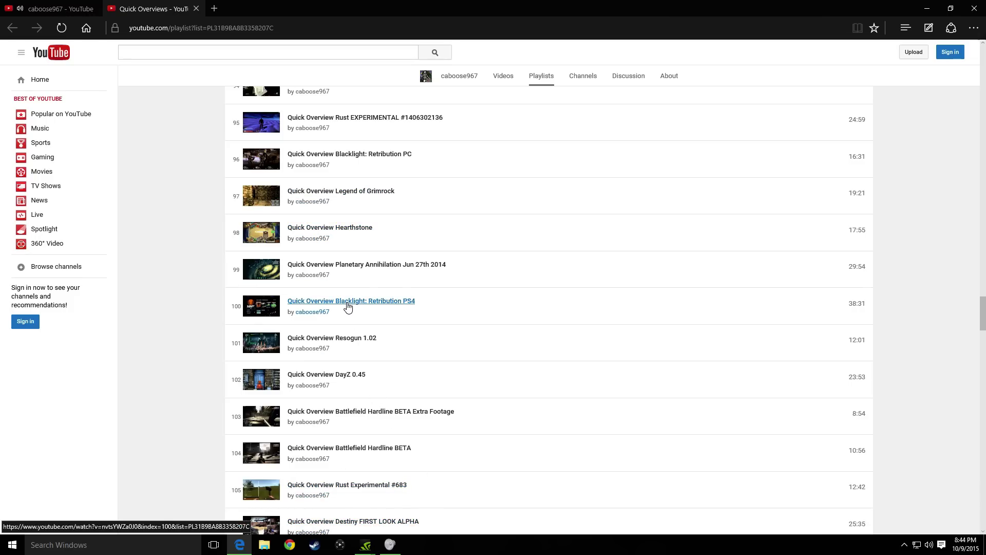
scroll(349, 309, up, 1)
scroll(350, 309, up, 1)
scroll(350, 308, up, 1)
scroll(324, 277, up, 1)
scroll(314, 231, down, 5)
scroll(316, 254, down, 4)
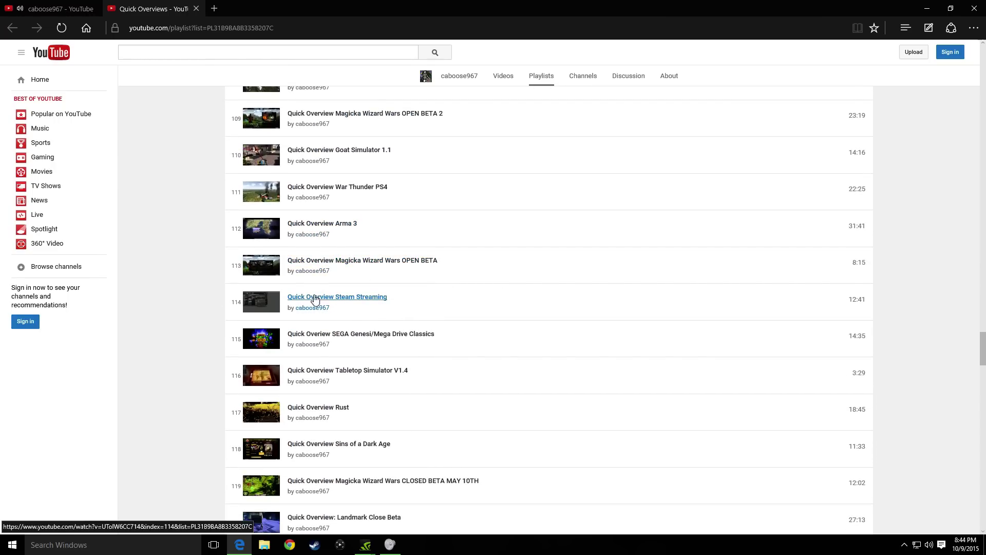
scroll(270, 323, down, 5)
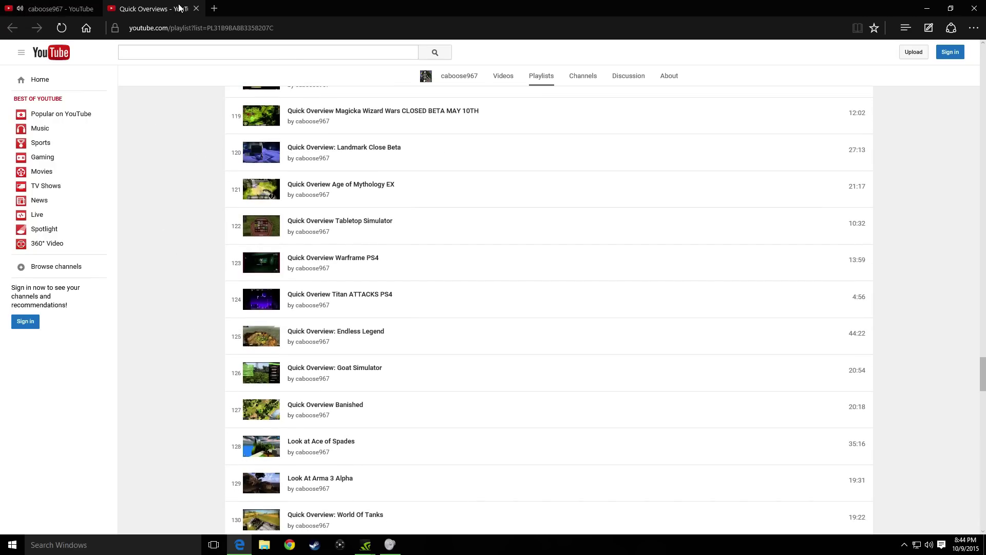
Close the Quick Overviews tab, load more playlists, and sample Let's Play Journey in its own tab.
click(195, 9)
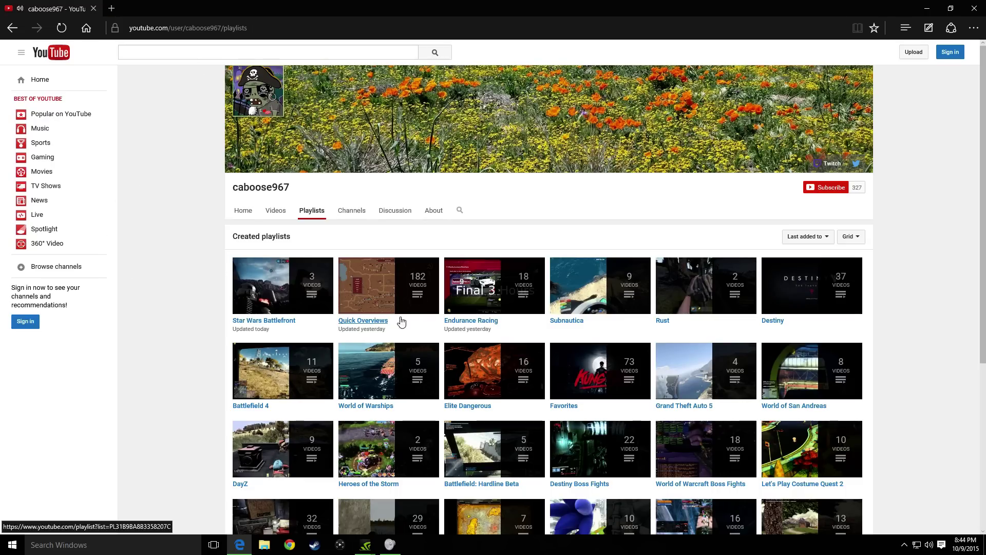
scroll(482, 315, down, 2)
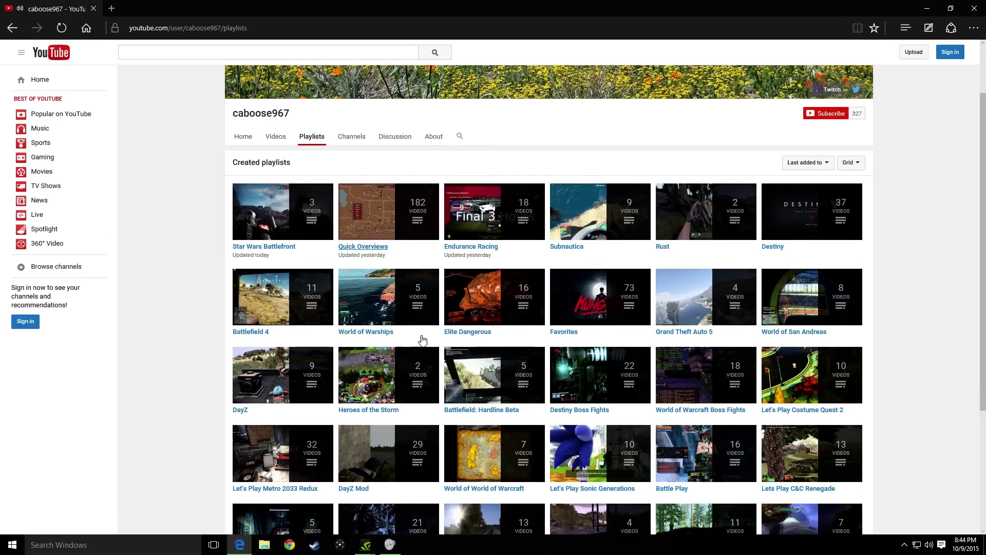
scroll(209, 353, down, 2)
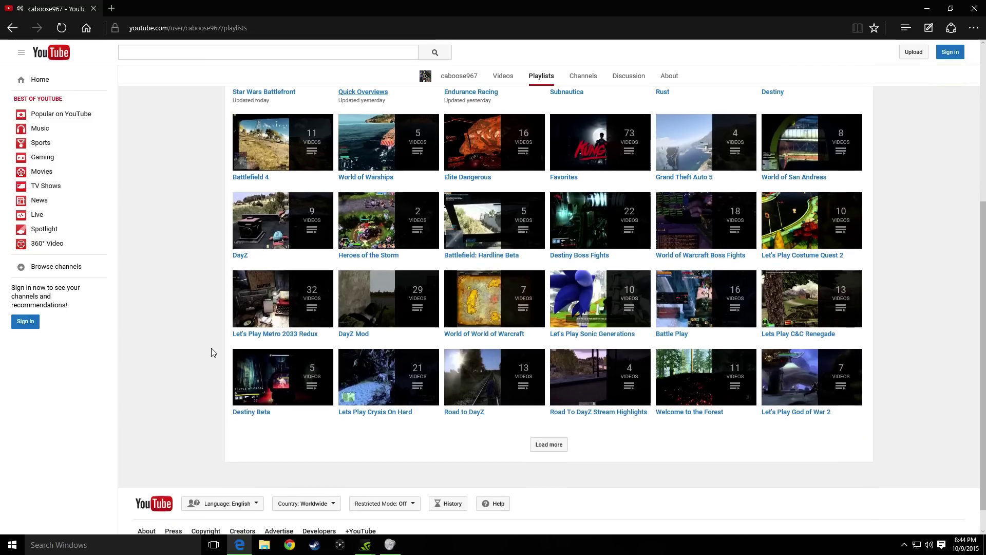
click(561, 445)
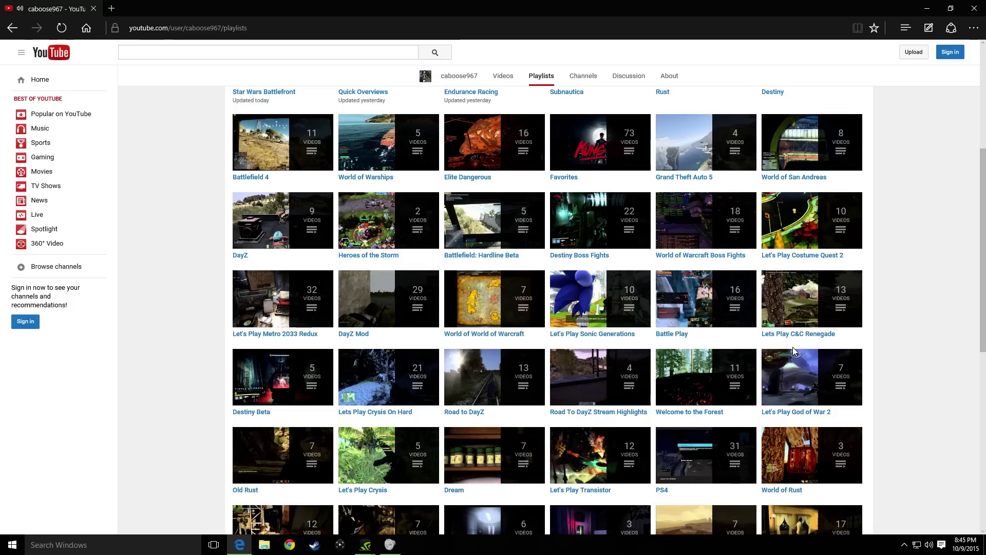
scroll(794, 290, down, 2)
scroll(794, 290, down, 1)
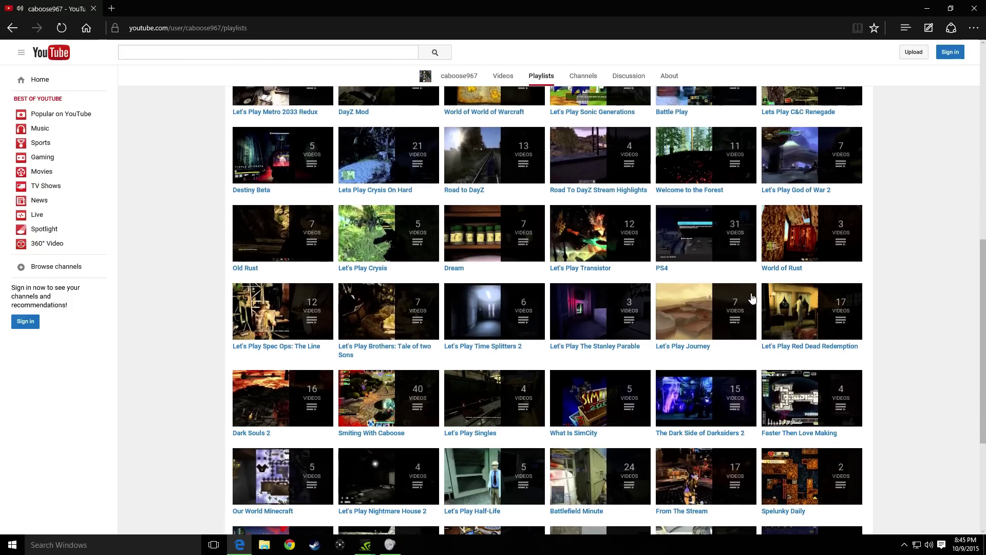
middle_click(686, 347)
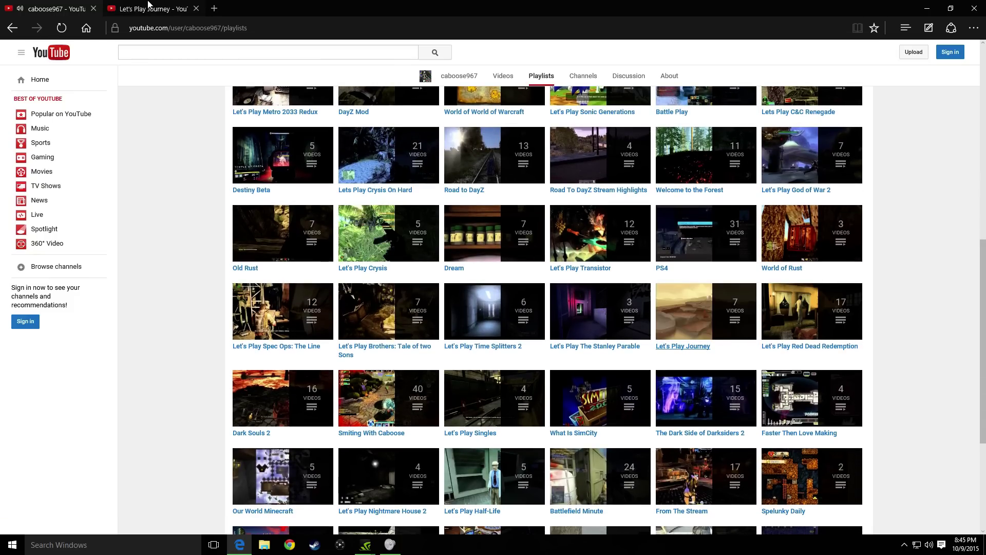
click(147, 6)
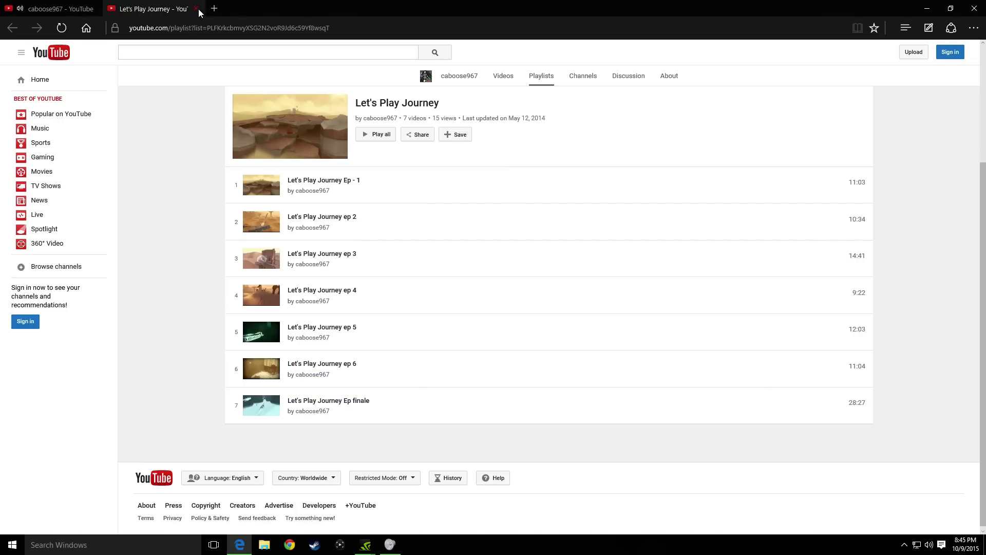
click(199, 10)
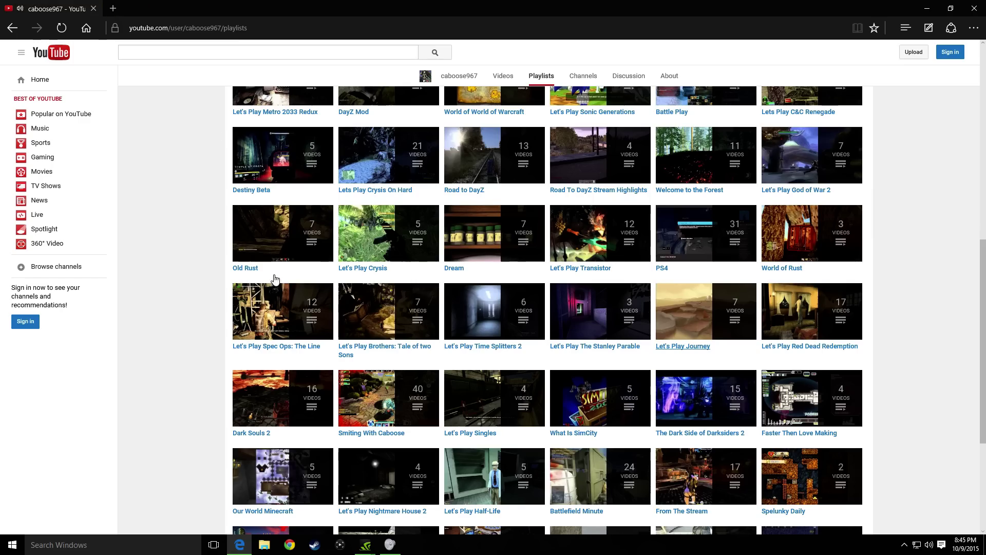
Sample the Smiting With Caboose and I Shouldn't Be Alive playlists in new tabs, loading more playlists between.
middle_click(369, 440)
click(152, 8)
scroll(160, 337, down, 3)
scroll(159, 337, down, 5)
scroll(165, 309, down, 10)
scroll(167, 287, down, 5)
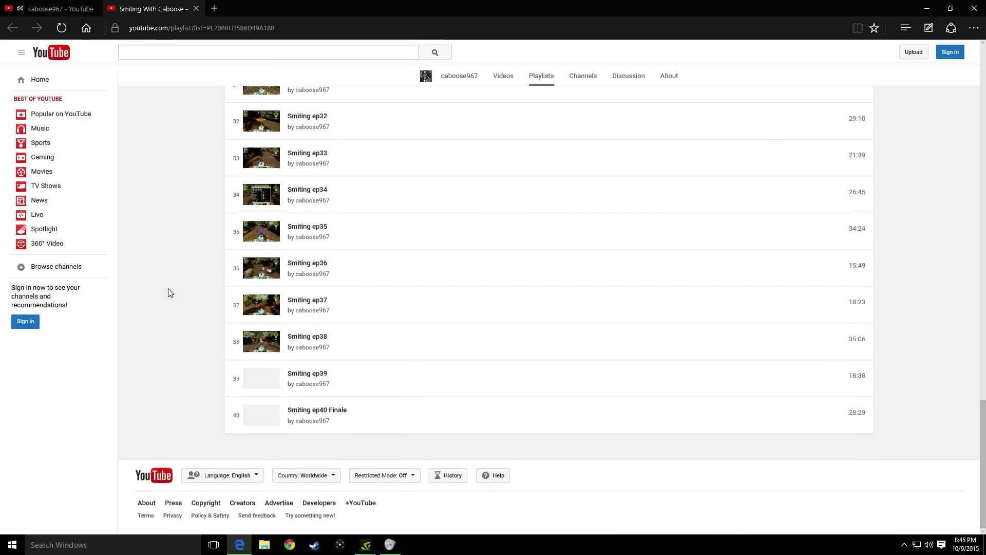
scroll(170, 292, up, 10)
scroll(175, 286, up, 3)
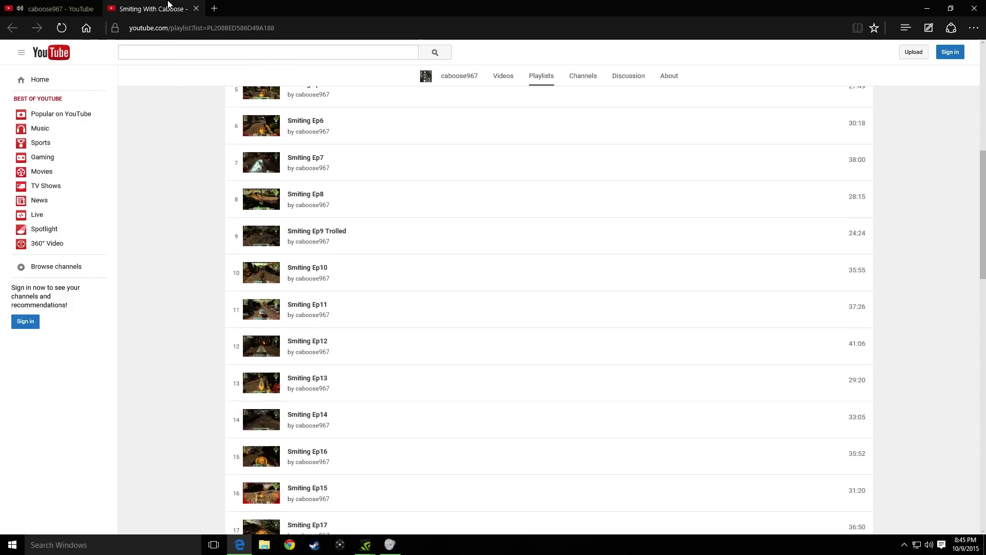
click(195, 9)
scroll(158, 344, down, 3)
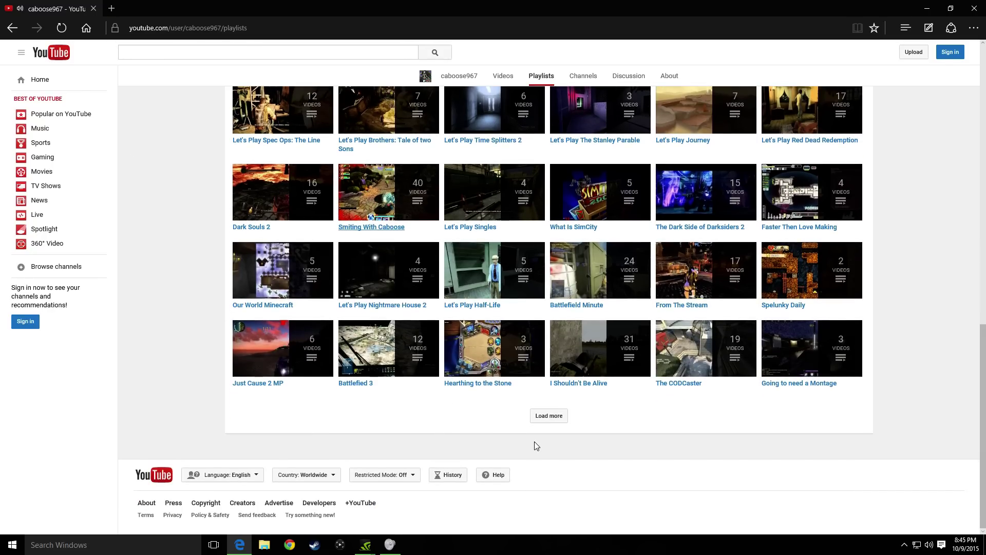
click(549, 415)
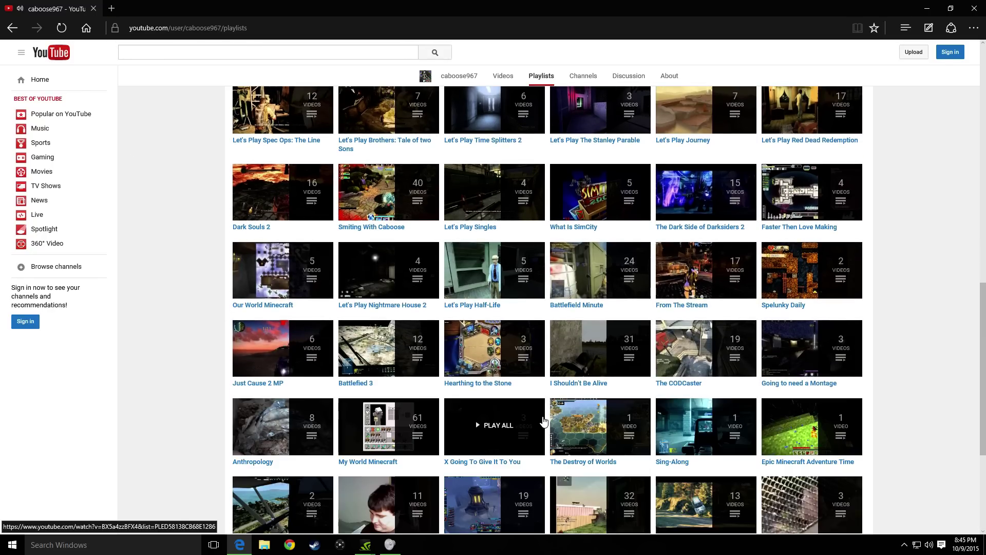
middle_click(565, 383)
click(181, 8)
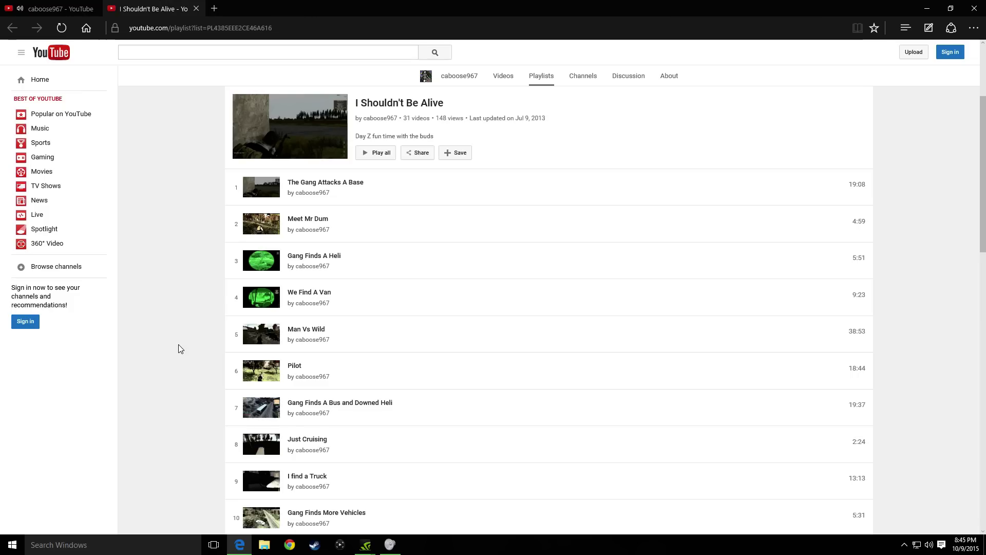
scroll(179, 351, down, 5)
scroll(180, 351, down, 8)
scroll(185, 351, down, 2)
scroll(181, 324, up, 8)
scroll(177, 304, up, 7)
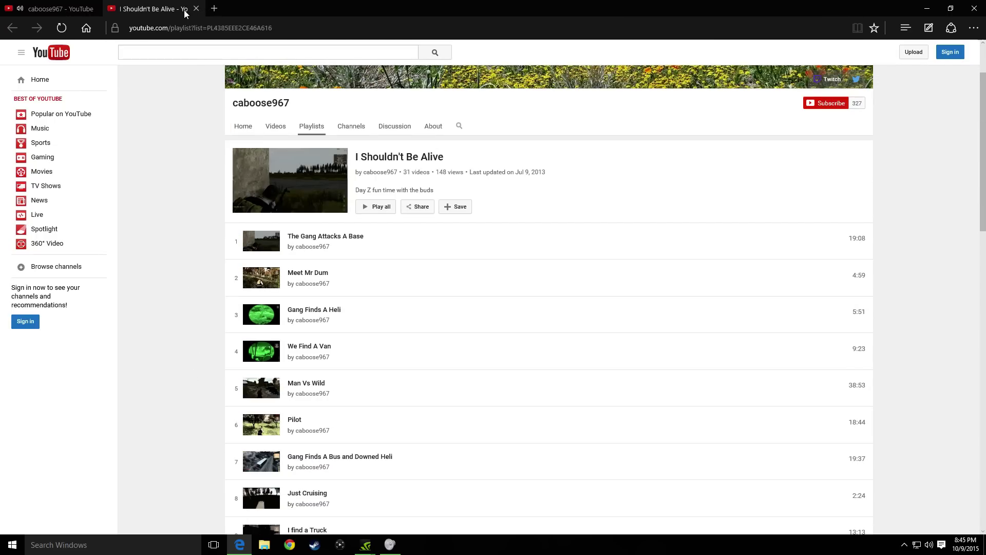
click(196, 8)
scroll(202, 332, down, 1)
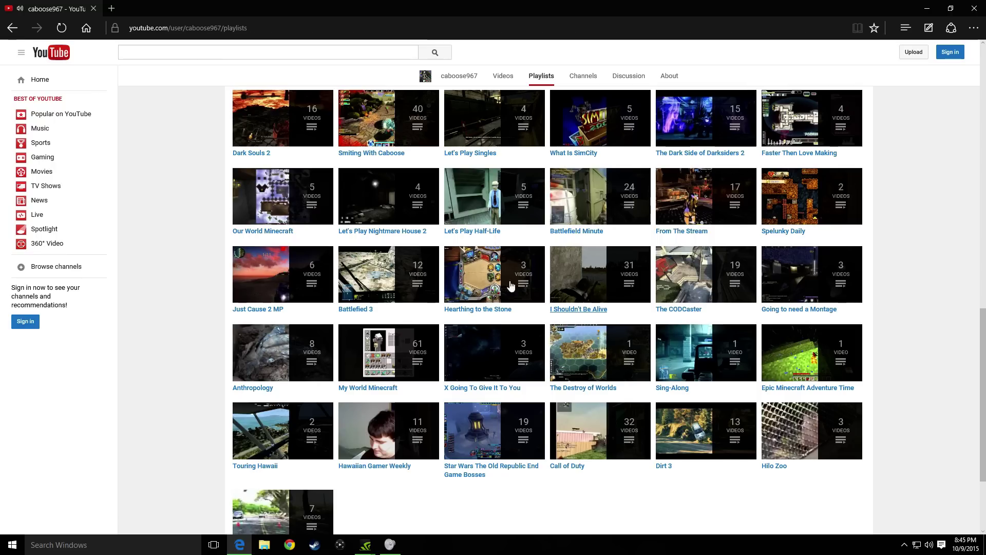
mouse_move(494, 352)
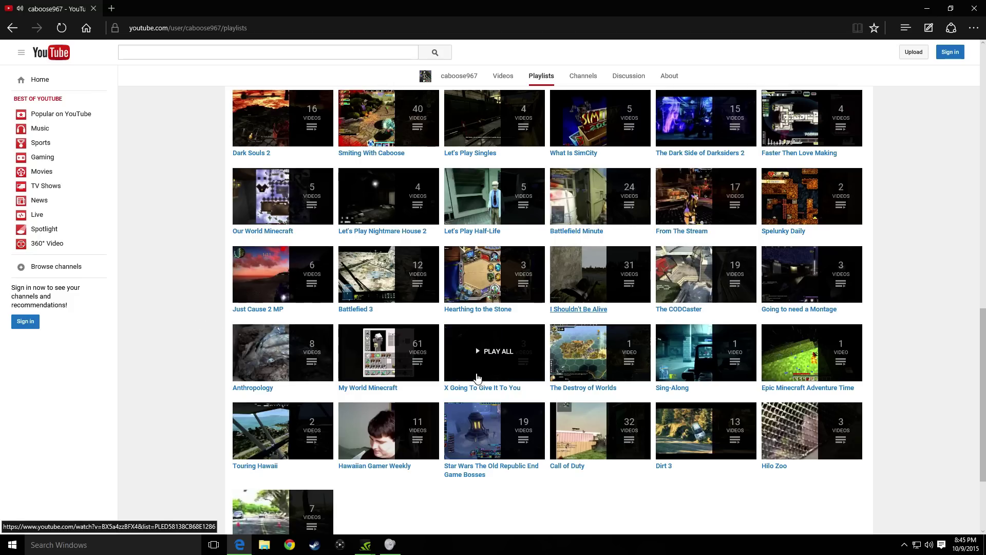
middle_click(482, 389)
click(149, 10)
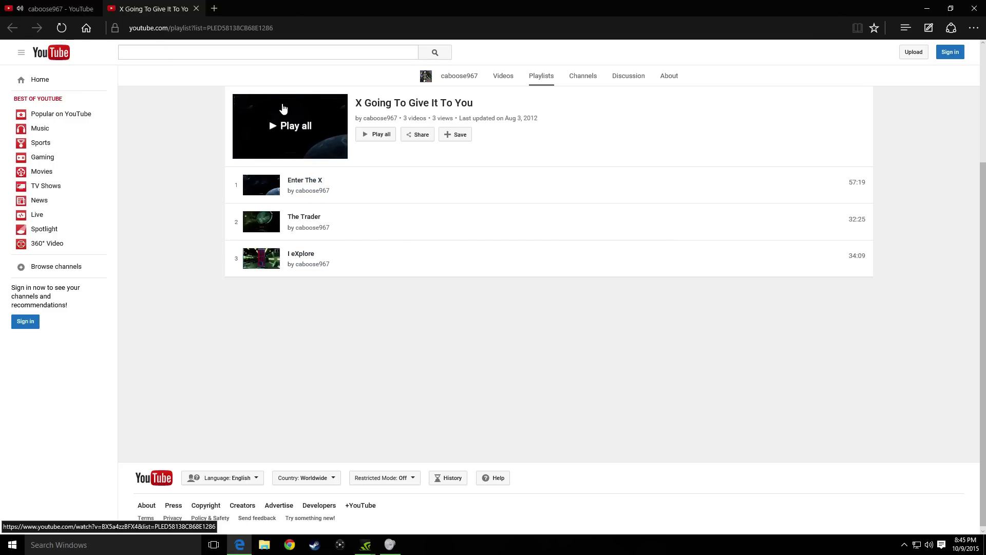
click(195, 9)
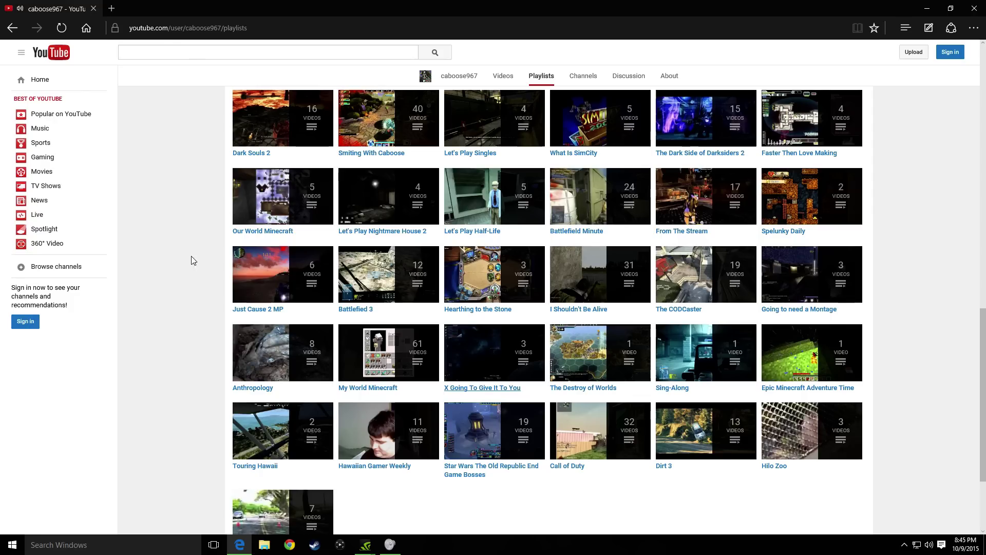
middle_click(242, 388)
click(154, 8)
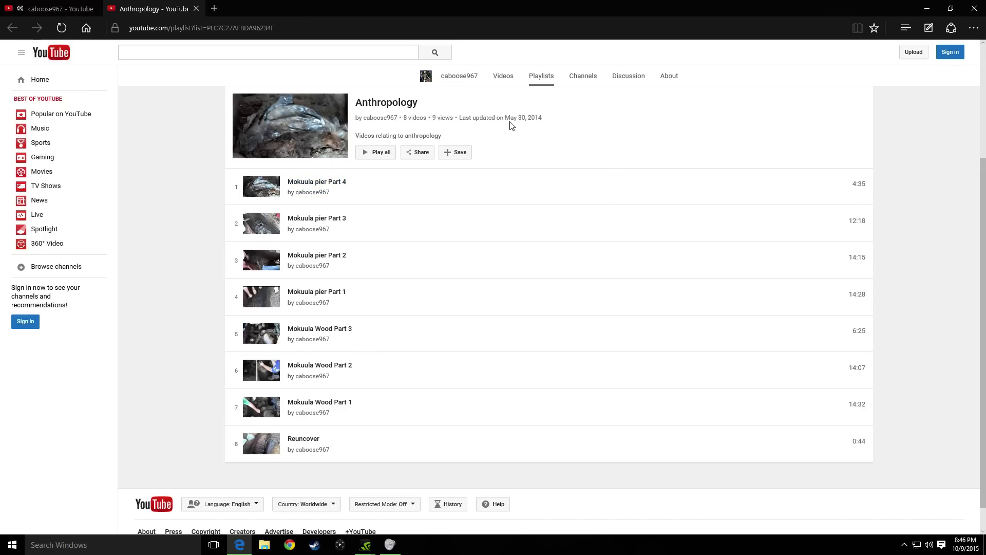
click(345, 182)
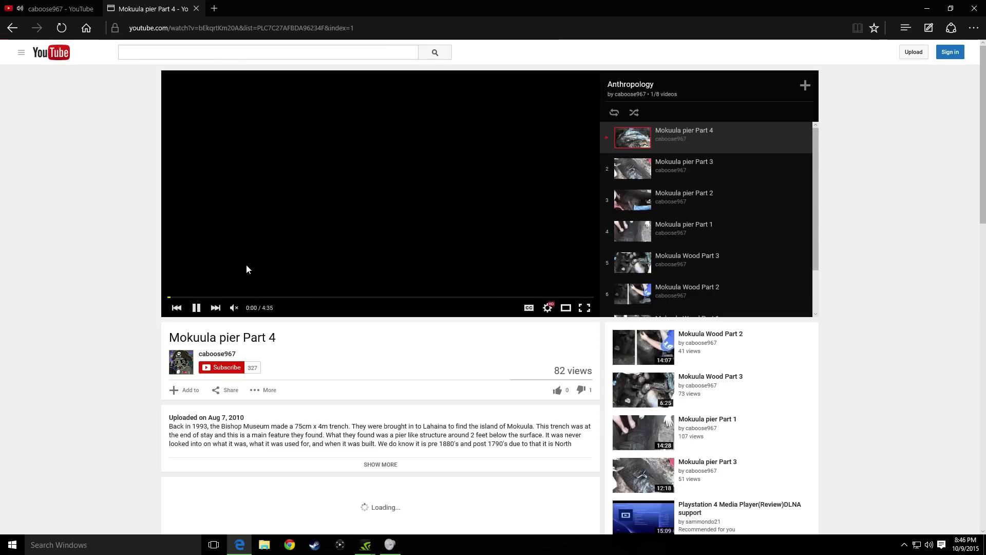
click(197, 308)
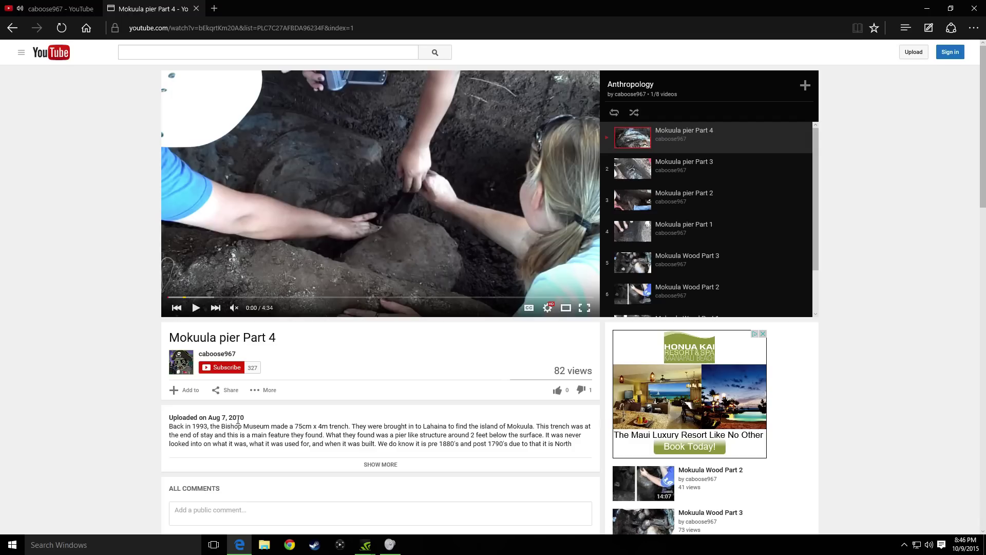
click(196, 9)
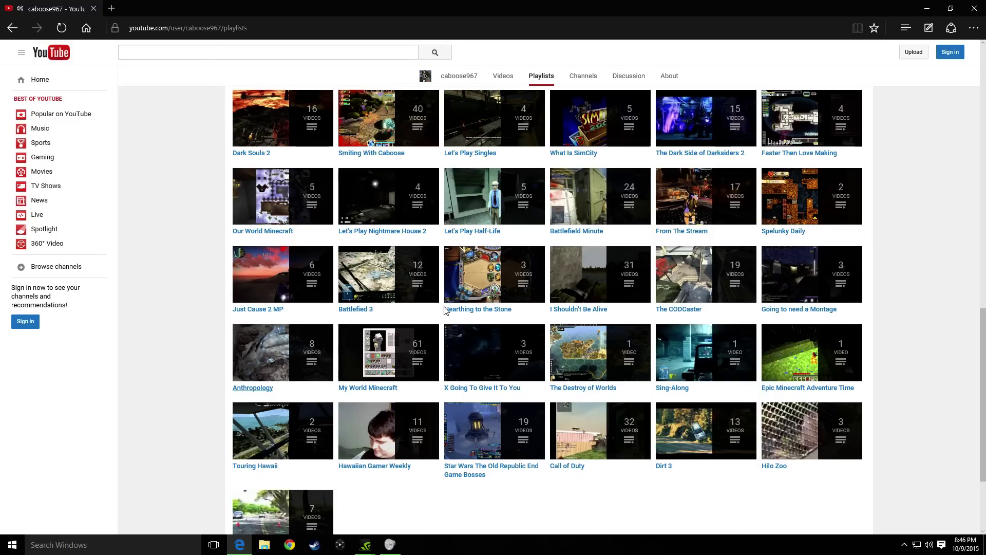
scroll(445, 310, up, 10)
Show the caboose967 channel's featured channels on the Channels tab.
click(350, 210)
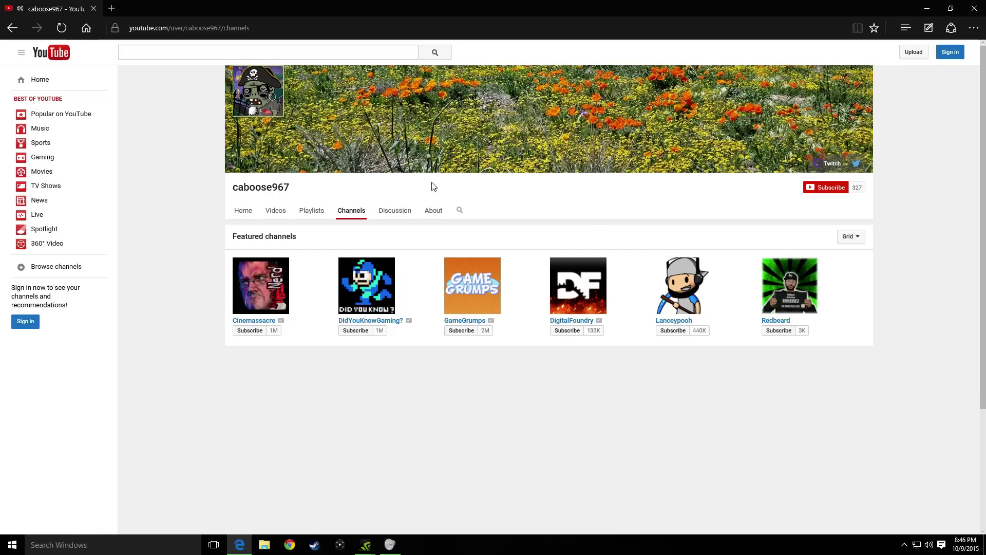
Return to the channel's Home tab, leaving the page address unchanged after selecting it.
click(239, 209)
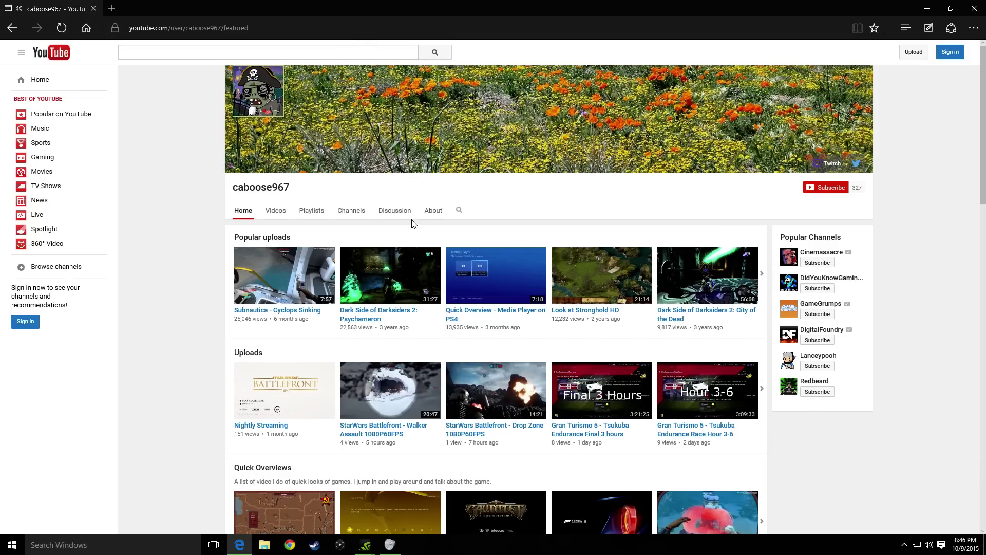
mouse_move(391, 275)
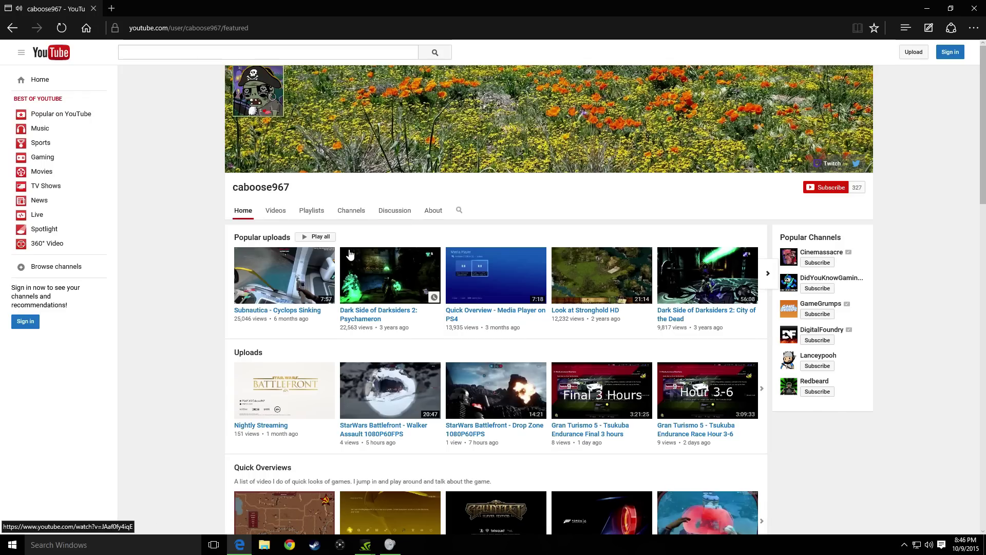
click(224, 31)
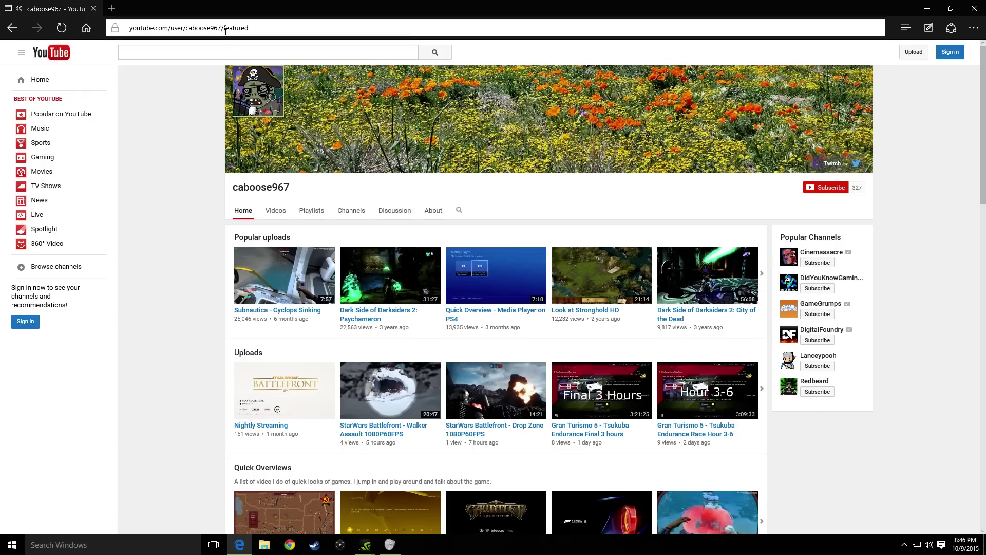
click(231, 70)
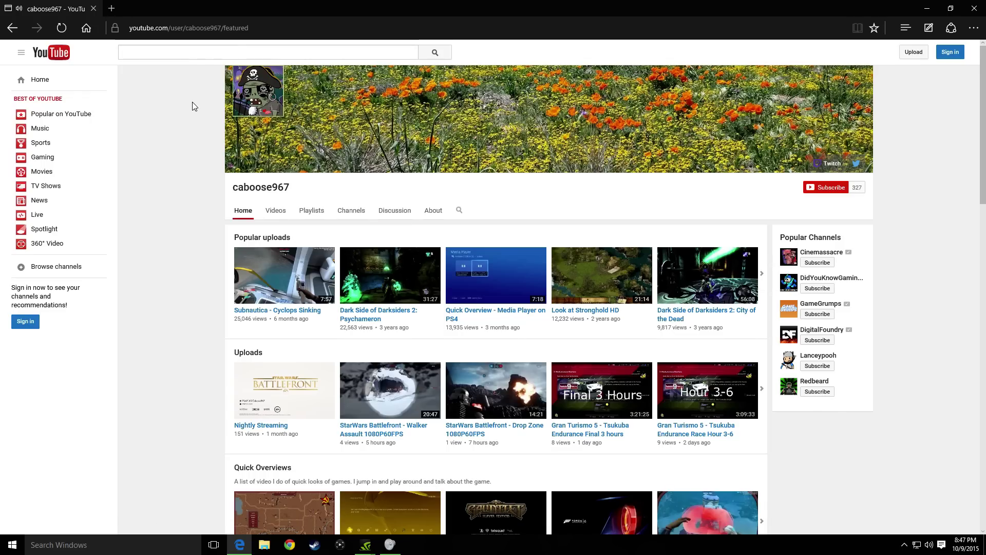